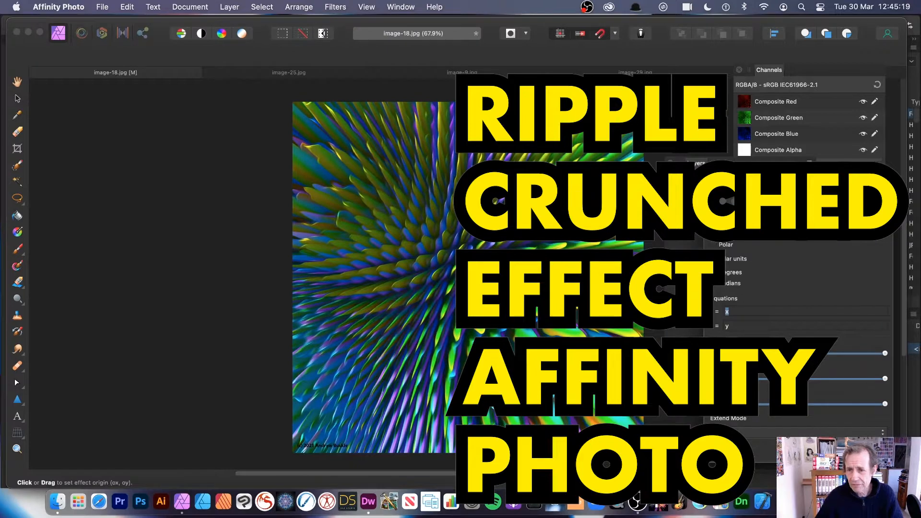
Step: Copy the formula sqrt(rx*rx + ry*ry) - sqrt((rx-w*a)*(rx-w*a) + (ry-h*b)*(ry-h*b))/c from the Dreamweaver page into Affinity Photo's x equation
{"action": "left_click_drag", "start_coordinate": [787, 206], "coordinate": [580, 123]}
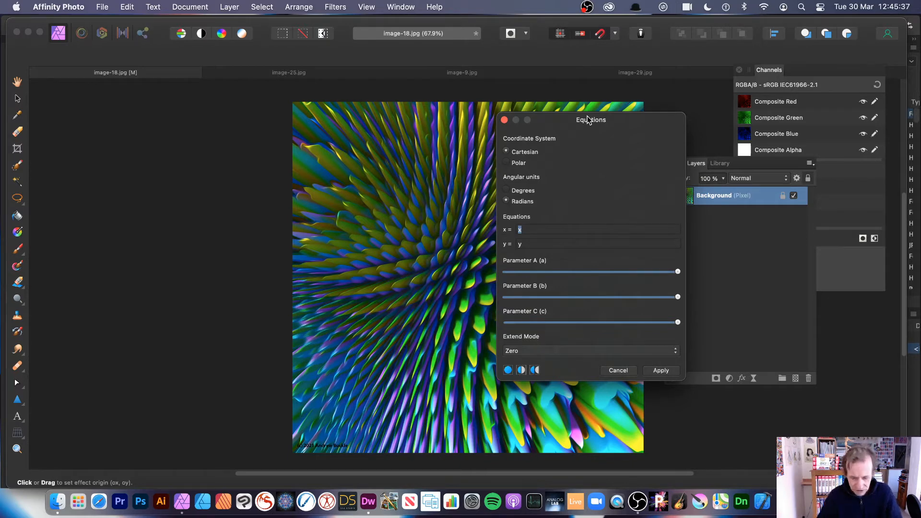
{"action": "key", "text": "super+Tab"}
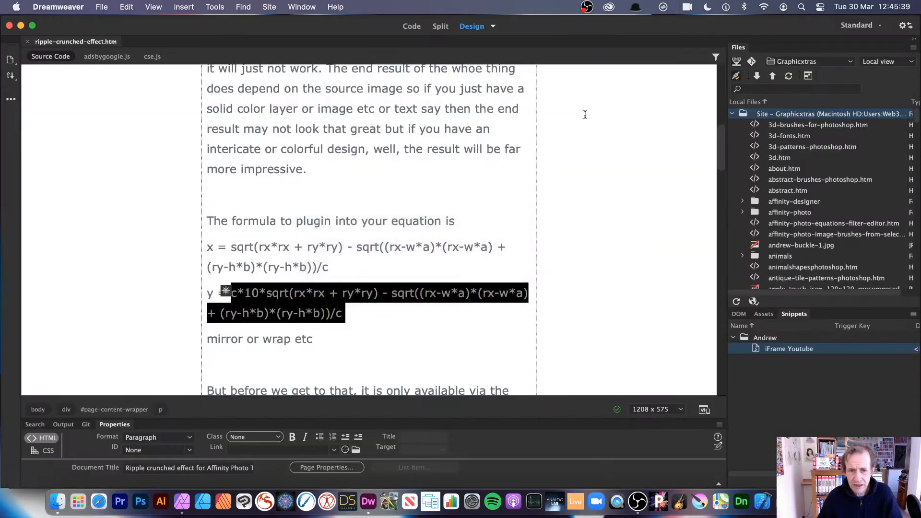
{"action": "left_click", "coordinate": [342, 265]}
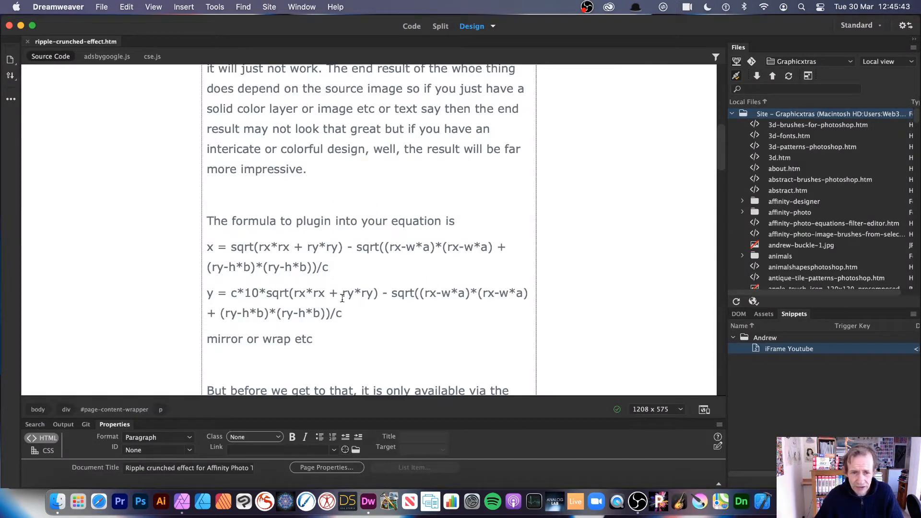
{"action": "left_click_drag", "start_coordinate": [328, 267], "coordinate": [232, 239]}
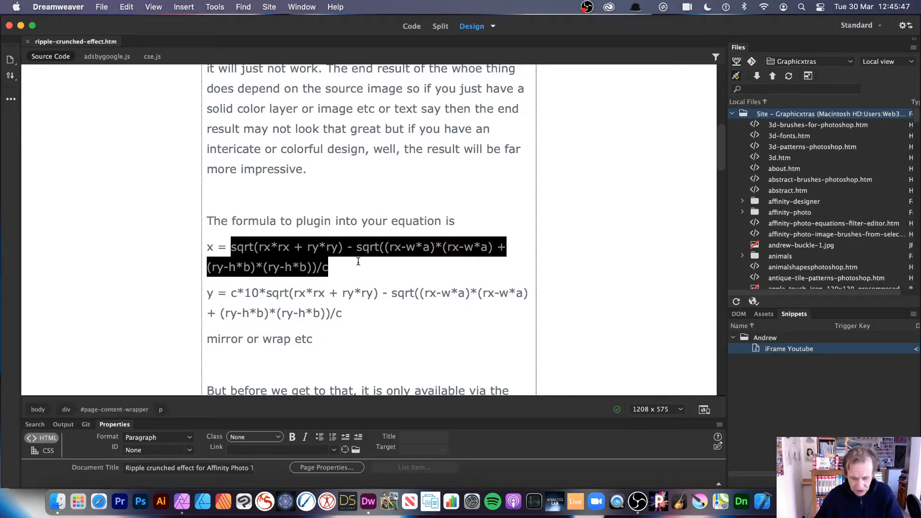
{"action": "key", "text": "super+Tab"}
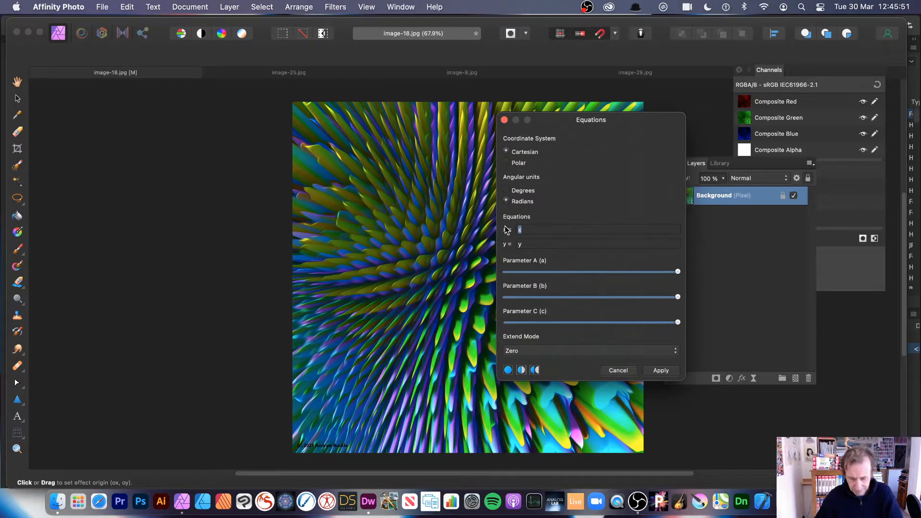
{"action": "key", "text": "super+v"}
Step: Copy the formula c*10*sqrt(rx*rx + ry*ry) - sqrt((rx-w*a)*(rx-w*a) + (ry-h*b)*(ry-h*b))/c from the Dreamweaver page into Affinity Photo's y equation
{"action": "key", "text": "super+Tab"}
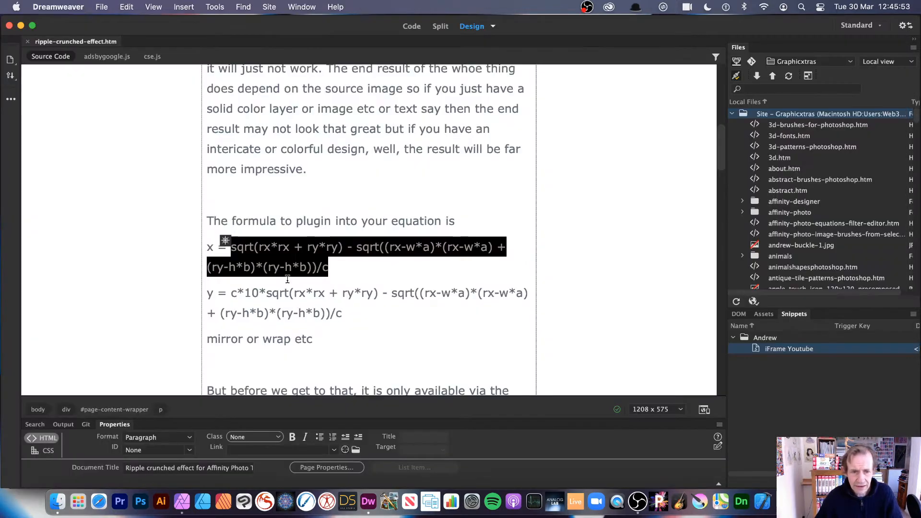
{"action": "left_click_drag", "start_coordinate": [349, 314], "coordinate": [231, 293]}
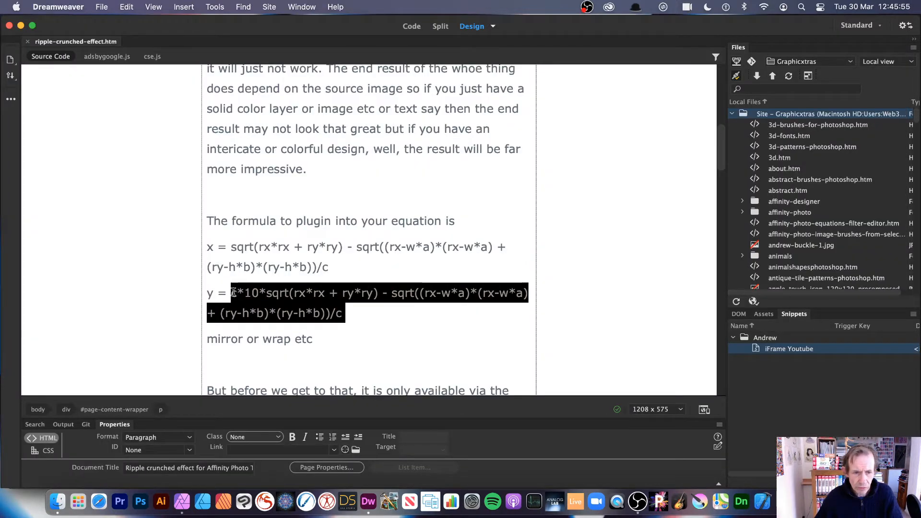
{"action": "key", "text": "super+Tab"}
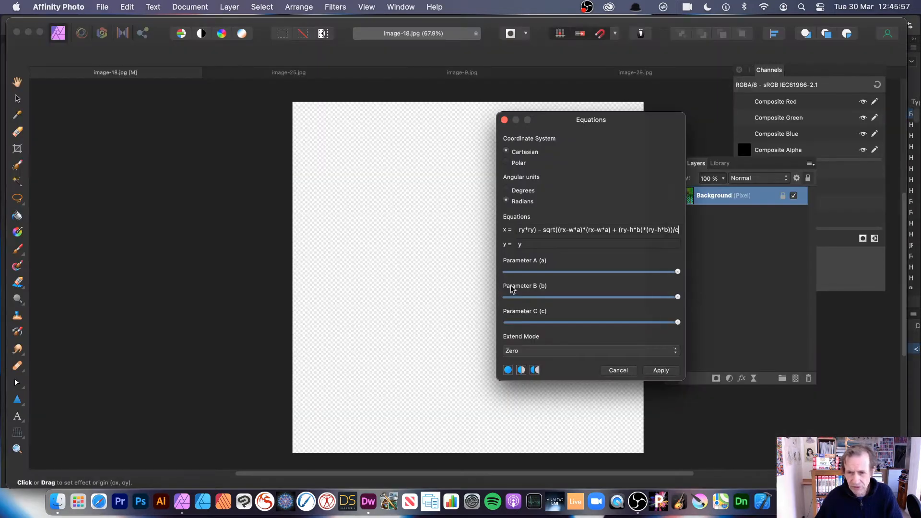
{"action": "left_click", "coordinate": [522, 244]}
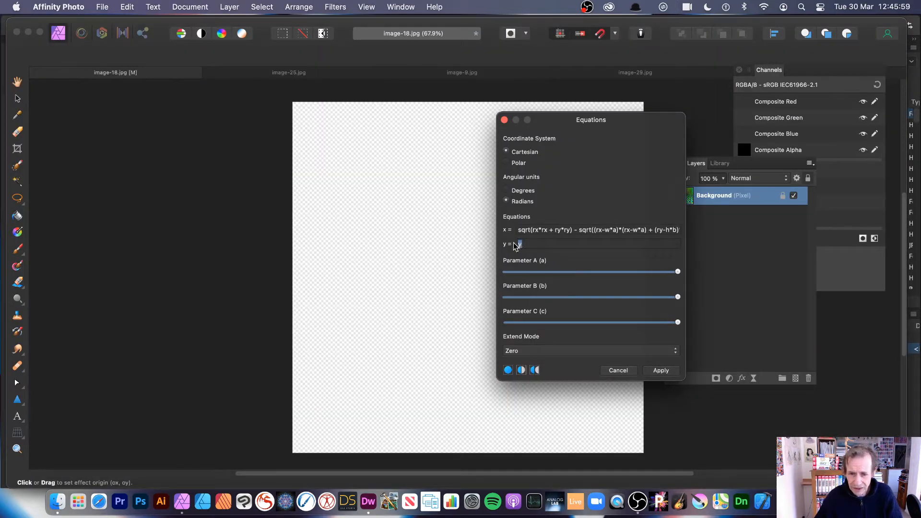
{"action": "key", "text": "super+v"}
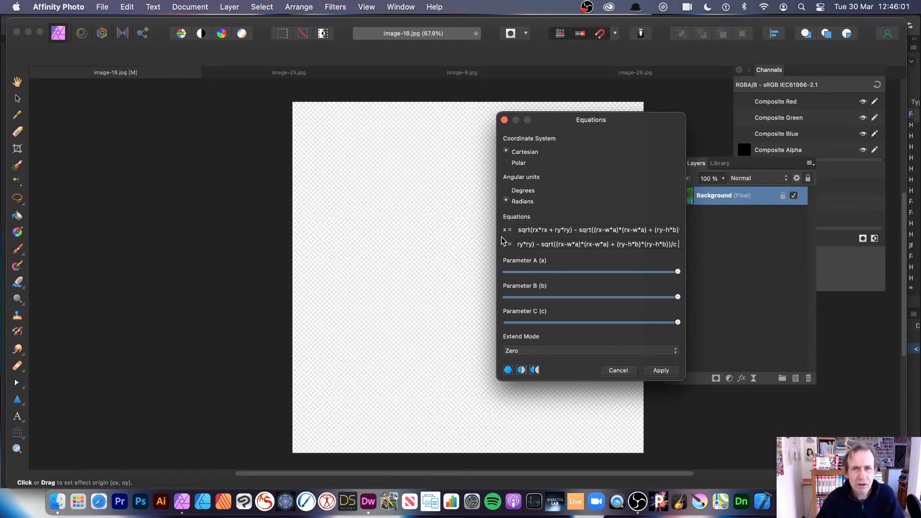
Step: Set the Equations filter's extend mode to Mirror and move its dialog aside to uncover more of the image
{"action": "left_click", "coordinate": [573, 355]}
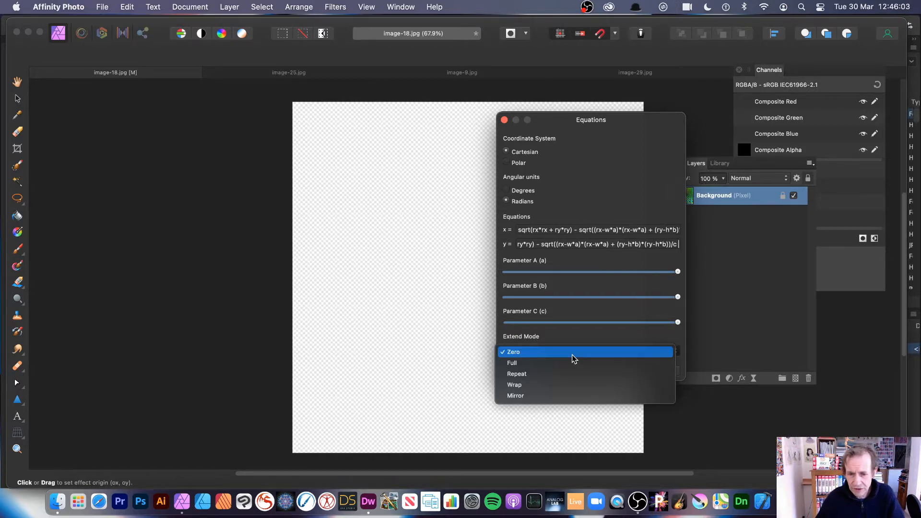
{"action": "left_click", "coordinate": [574, 396]}
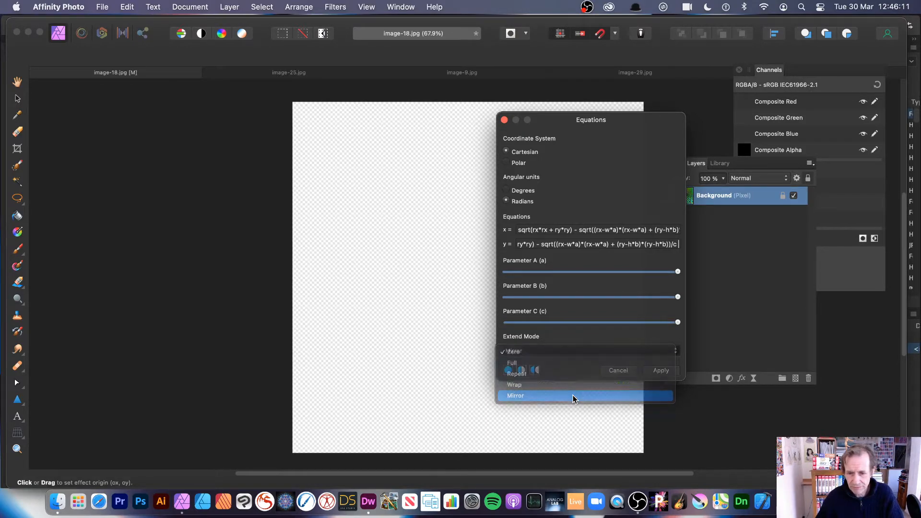
{"action": "left_click_drag", "start_coordinate": [564, 126], "coordinate": [657, 111]}
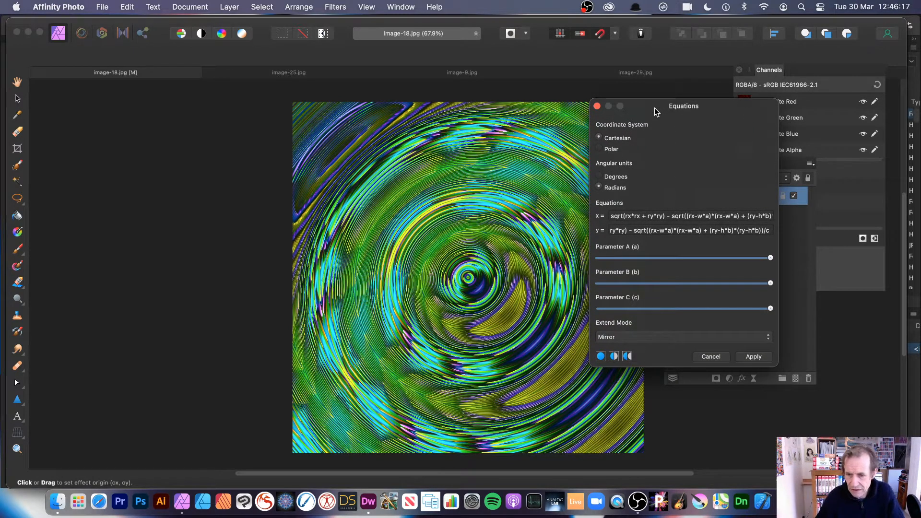
Step: Lower parameter A to just over half, parameter B to about three quarters and parameter C to about half of their ranges
{"action": "left_click_drag", "start_coordinate": [711, 259], "coordinate": [691, 259]}
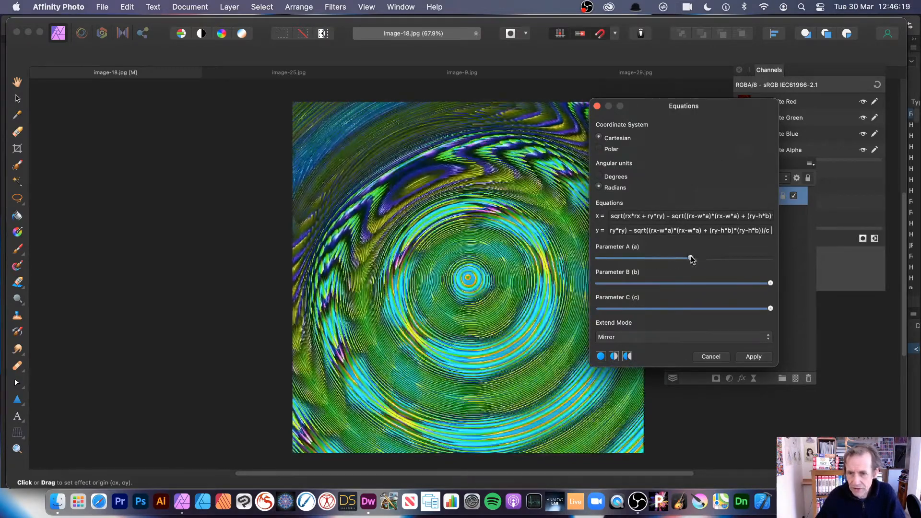
{"action": "mouse_move", "coordinate": [741, 283]}
{"action": "left_mouse_down"}
{"action": "mouse_move", "coordinate": [671, 284]}
{"action": "mouse_move", "coordinate": [723, 284]}
{"action": "left_mouse_up"}
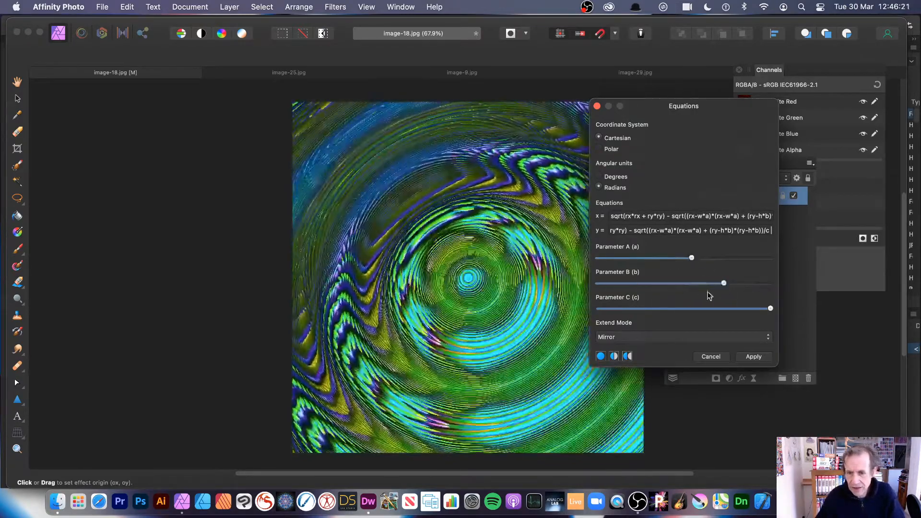
{"action": "left_click_drag", "start_coordinate": [771, 309], "coordinate": [678, 314]}
Step: Try other origins and parameter C values, settle on C about halfway and the origin just above and right of the image centre, and apply the filter
{"action": "left_click_drag", "start_coordinate": [480, 269], "coordinate": [428, 207]}
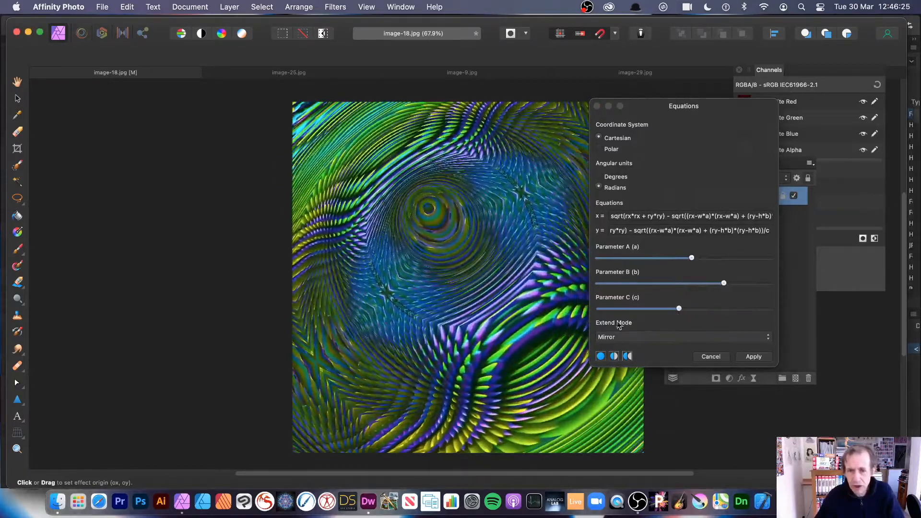
{"action": "left_click_drag", "start_coordinate": [708, 310], "coordinate": [748, 306]}
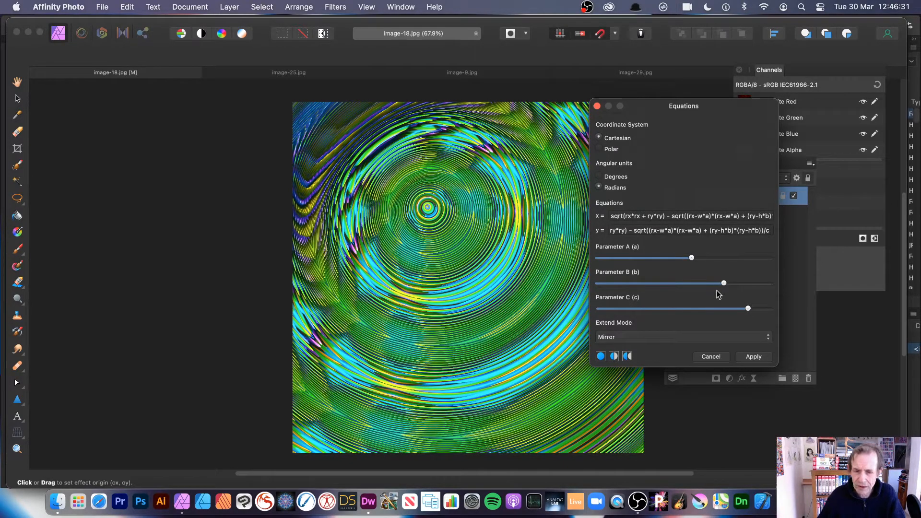
{"action": "mouse_move", "coordinate": [751, 309]}
{"action": "left_mouse_down"}
{"action": "mouse_move", "coordinate": [685, 309]}
{"action": "mouse_move", "coordinate": [667, 313]}
{"action": "mouse_move", "coordinate": [696, 313]}
{"action": "mouse_move", "coordinate": [631, 320]}
{"action": "mouse_move", "coordinate": [715, 314]}
{"action": "mouse_move", "coordinate": [616, 327]}
{"action": "mouse_move", "coordinate": [646, 324]}
{"action": "mouse_move", "coordinate": [657, 329]}
{"action": "mouse_move", "coordinate": [634, 333]}
{"action": "mouse_move", "coordinate": [696, 343]}
{"action": "mouse_move", "coordinate": [666, 346]}
{"action": "mouse_move", "coordinate": [678, 339]}
{"action": "left_mouse_up"}
{"action": "left_click_drag", "start_coordinate": [499, 254], "coordinate": [483, 263]}
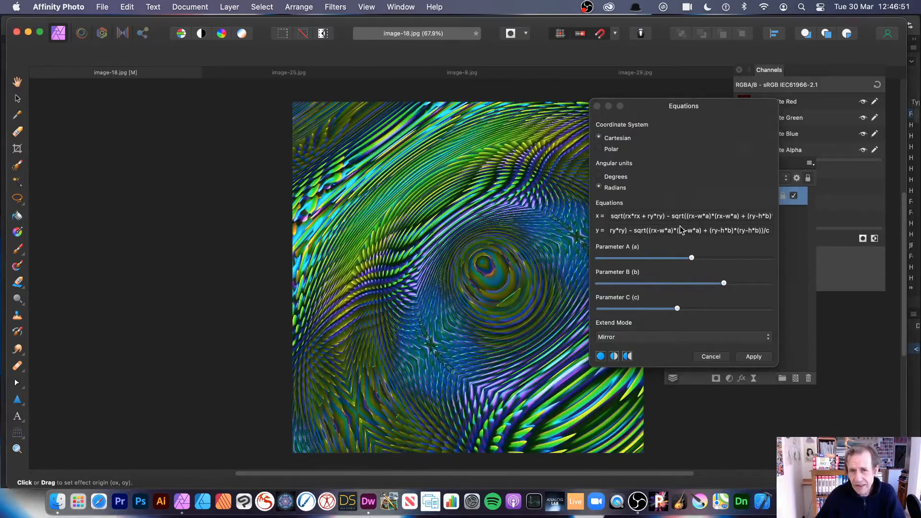
{"action": "left_click", "coordinate": [754, 357]}
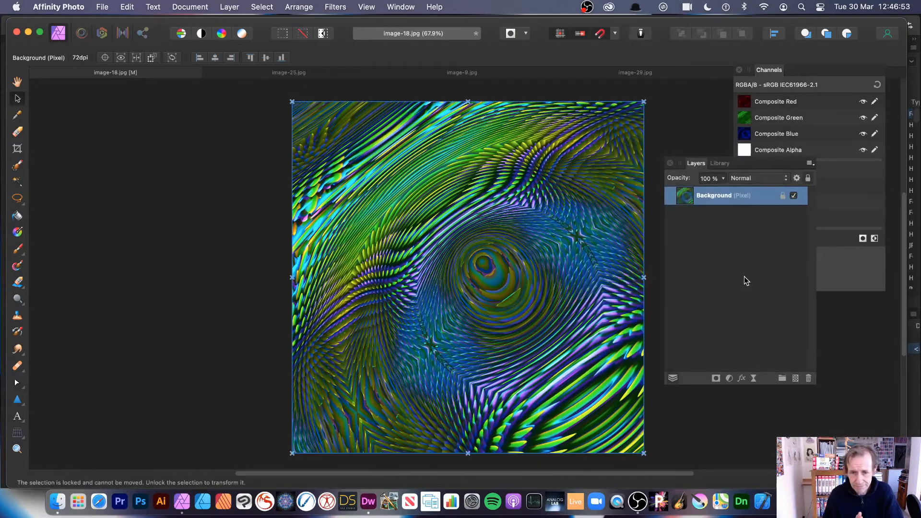
Step: Try fading the Equations effect with the Difference blend mode at 23%, and cancel the fade
{"action": "left_click", "coordinate": [228, 8]}
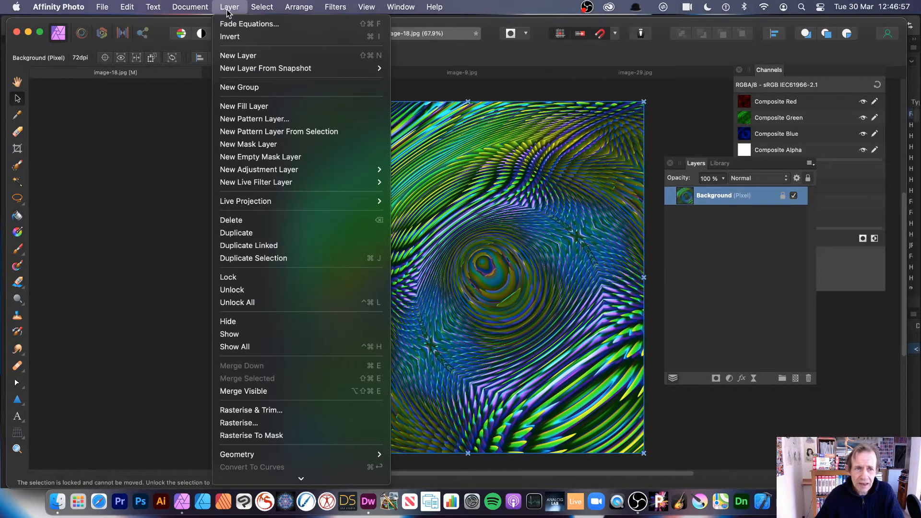
{"action": "left_click", "coordinate": [232, 23]}
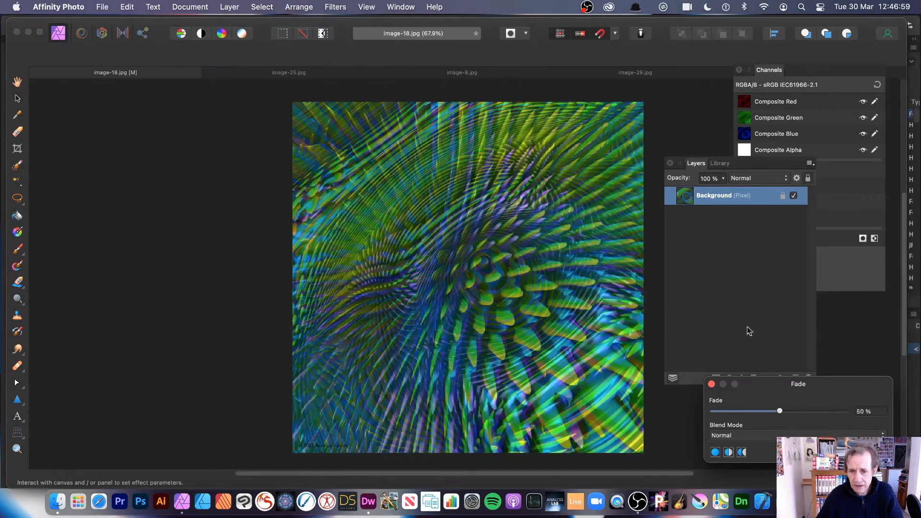
{"action": "left_click_drag", "start_coordinate": [772, 381], "coordinate": [593, 251]}
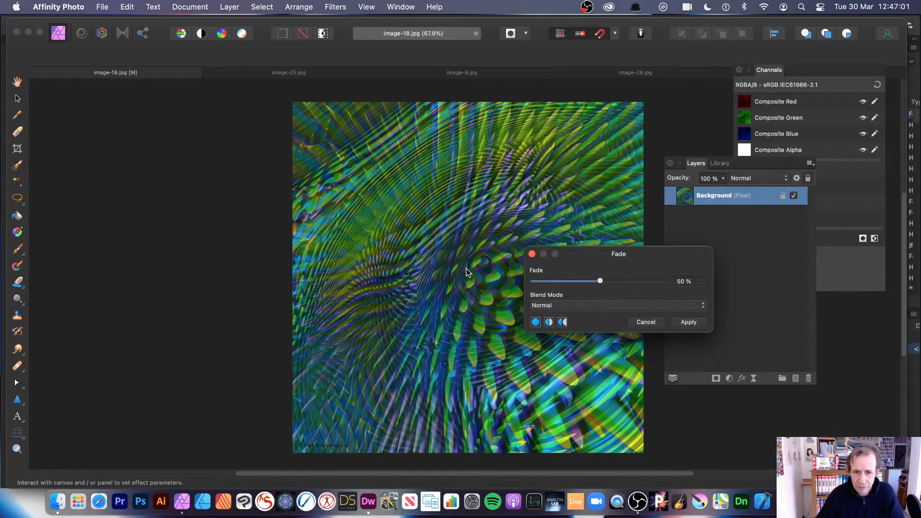
{"action": "left_click", "coordinate": [626, 306]}
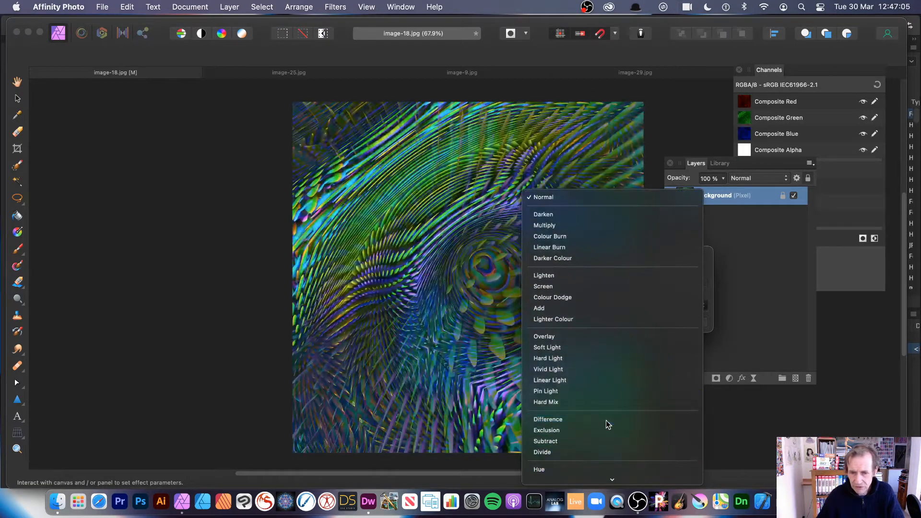
{"action": "left_click", "coordinate": [606, 420]}
{"action": "left_click_drag", "start_coordinate": [594, 284], "coordinate": [565, 288]}
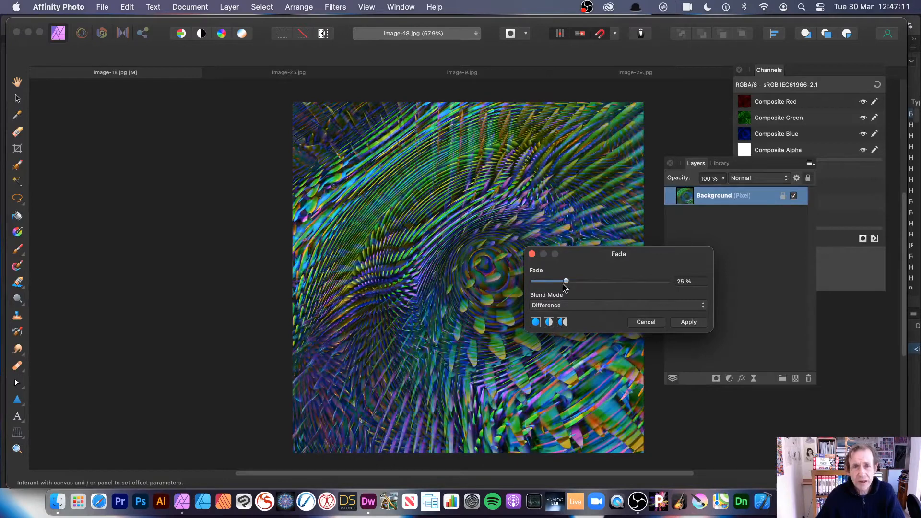
{"action": "left_click", "coordinate": [644, 322]}
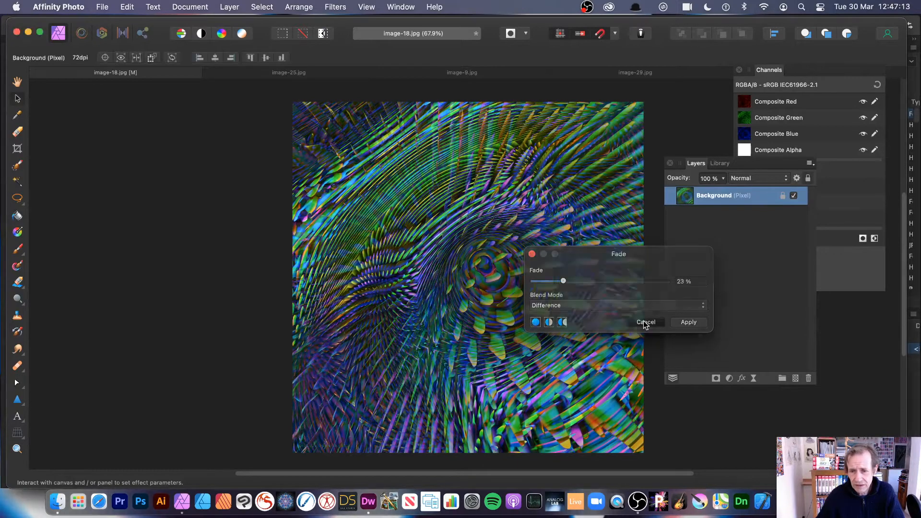
Step: Undo the Equations filter and repeat it twice on the Background layer with its last settings
{"action": "key", "text": "super+z"}
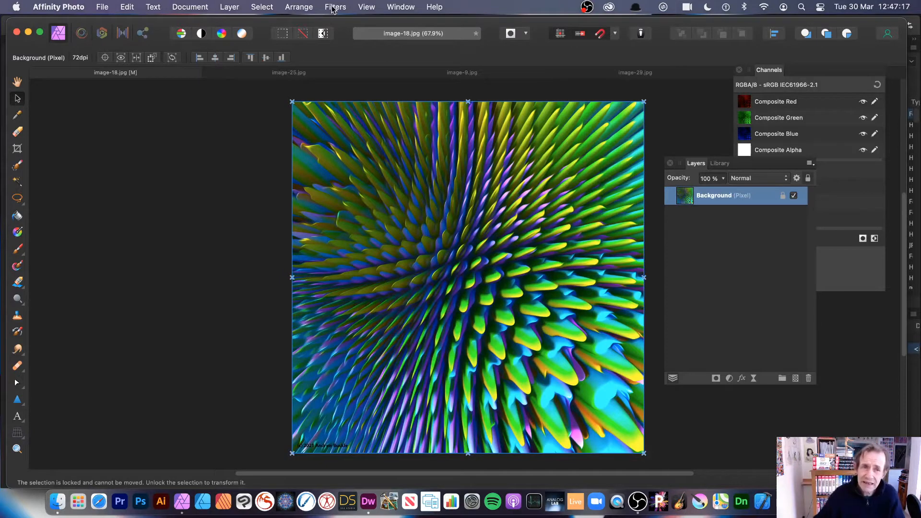
{"action": "left_click", "coordinate": [338, 6]}
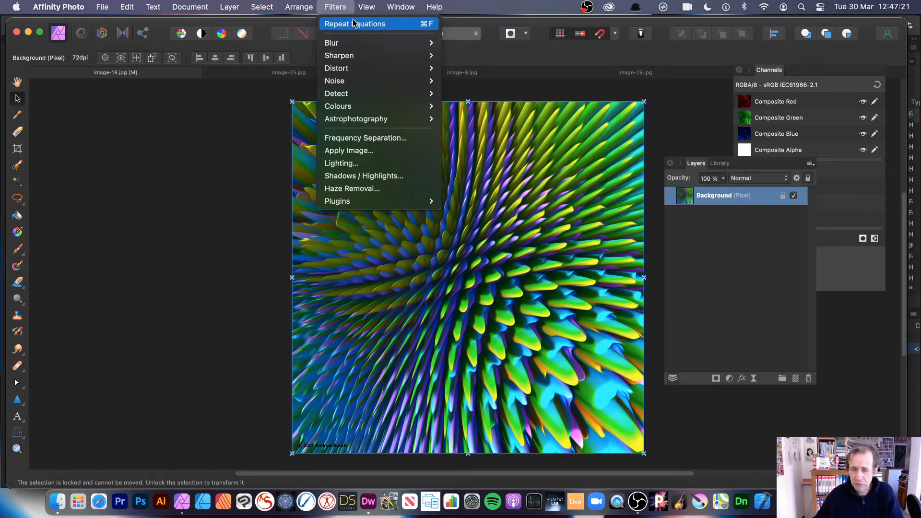
{"action": "mouse_move", "coordinate": [356, 68]}
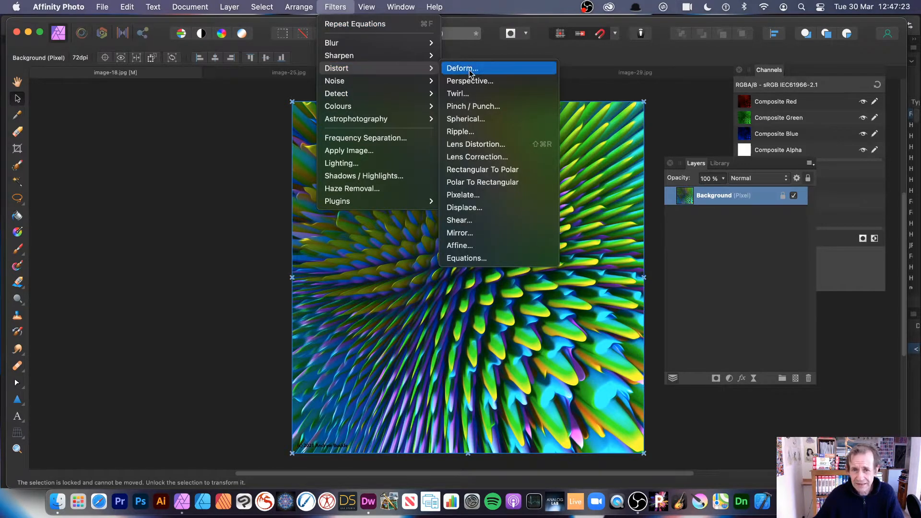
{"action": "left_click", "coordinate": [363, 25]}
{"action": "left_click", "coordinate": [343, 6]}
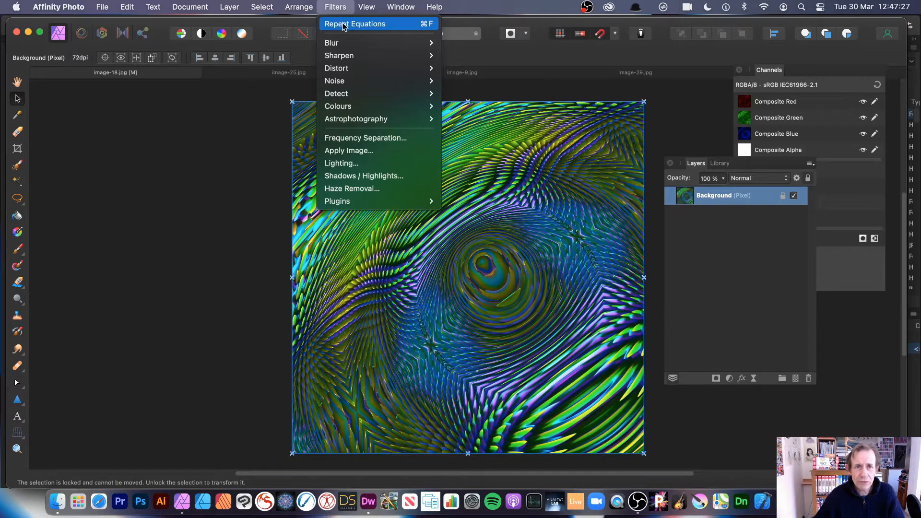
{"action": "left_click", "coordinate": [344, 25]}
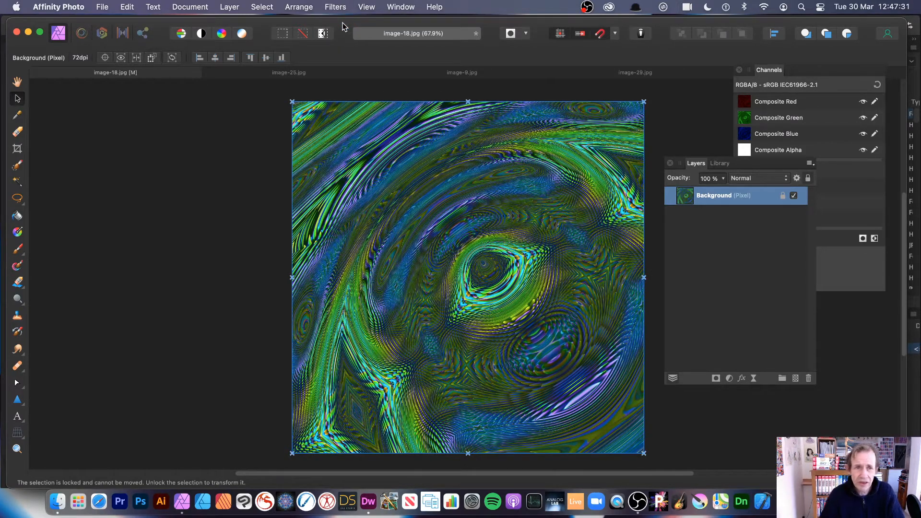
Step: Fade the repeated Equations effect to 86% with the Lighten blend mode and apply it
{"action": "left_click", "coordinate": [229, 7]}
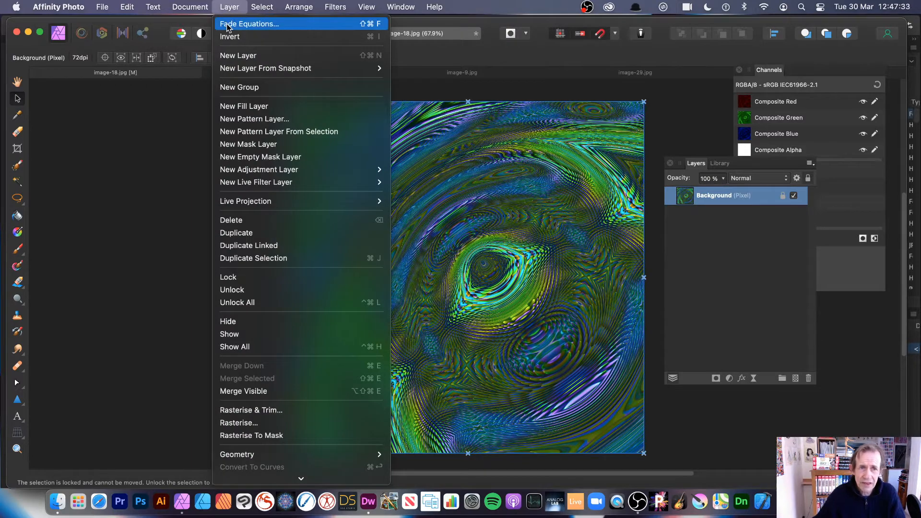
{"action": "left_click", "coordinate": [228, 25]}
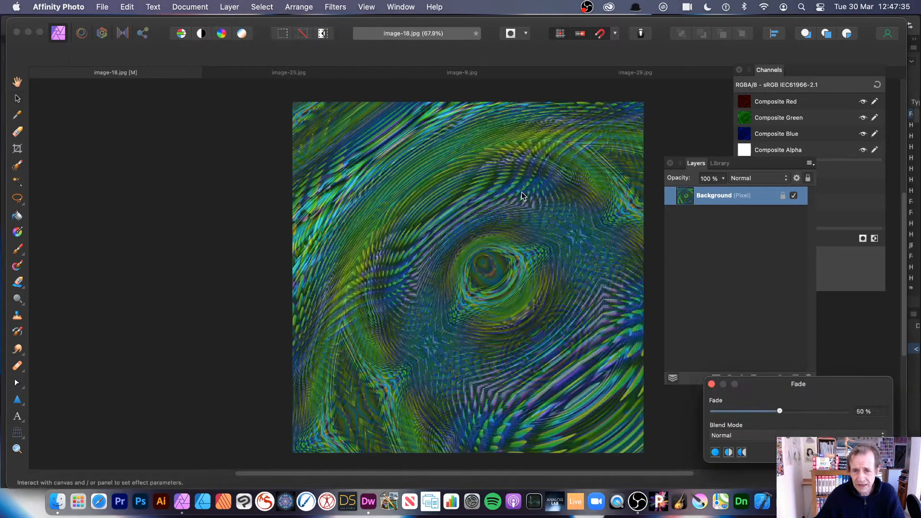
{"action": "left_click_drag", "start_coordinate": [773, 413], "coordinate": [824, 411]}
{"action": "left_click", "coordinate": [743, 435]}
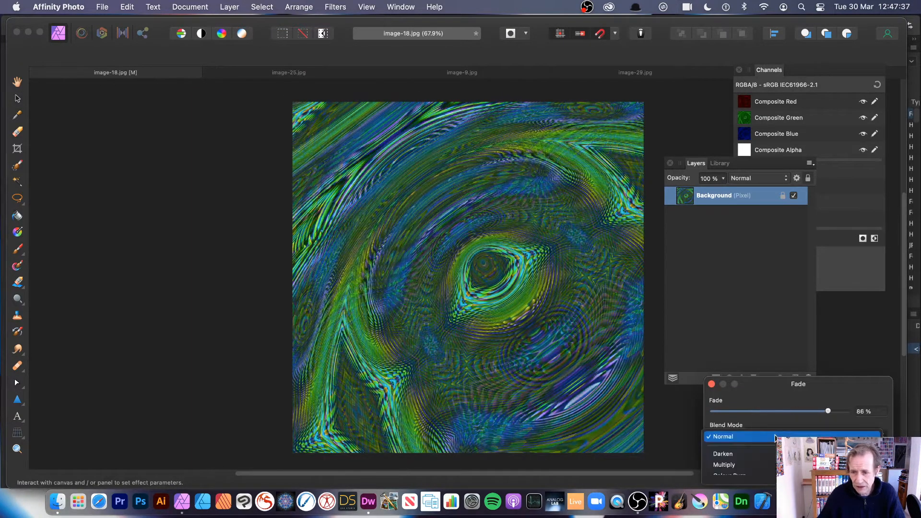
{"action": "left_click", "coordinate": [760, 427]}
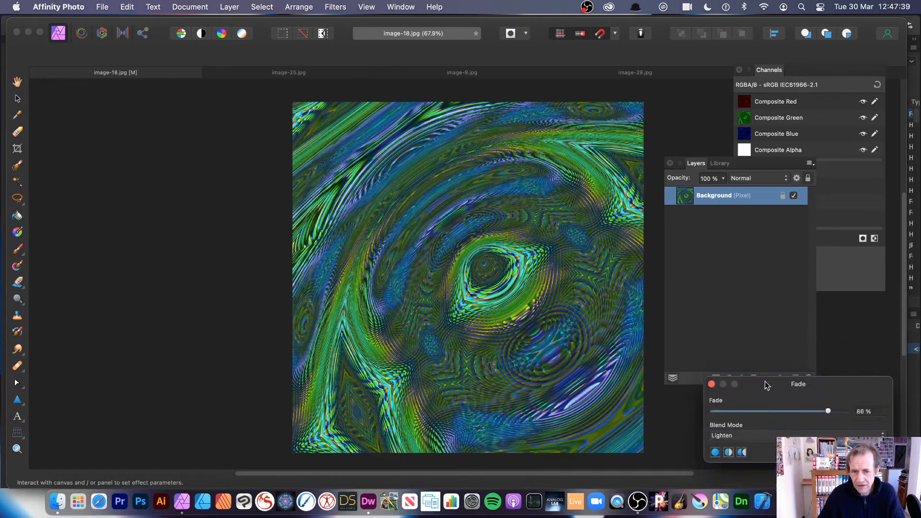
{"action": "key", "text": "Return"}
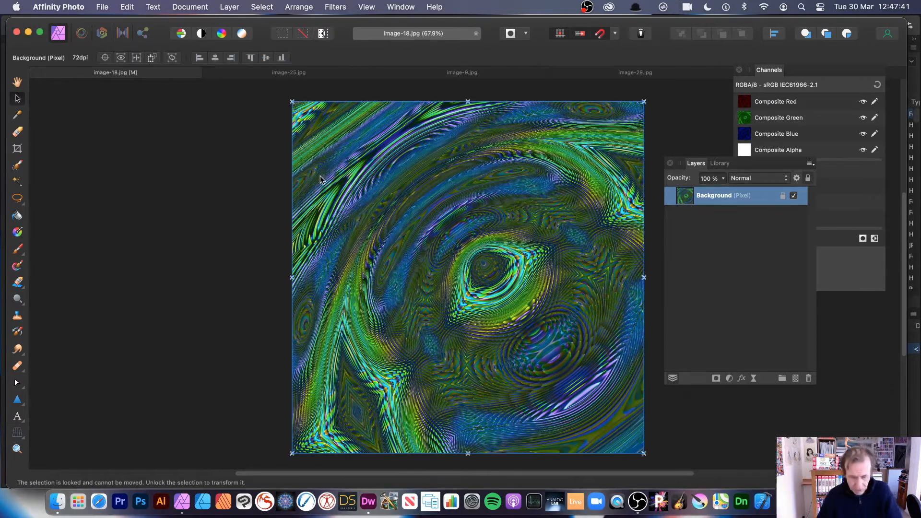
Step: Undo the faded and repeated Equations effects to bring back the original image
{"action": "key", "text": "super+z"}
{"action": "key", "text": "super+z"}
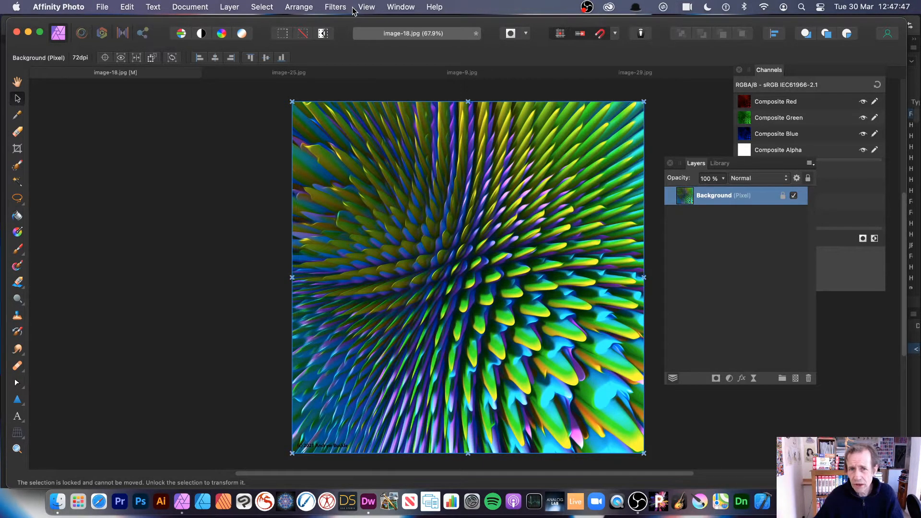
Step: Isolate the Composite Red channel and repeat the Equations filter on it with the last settings
{"action": "left_click_drag", "start_coordinate": [770, 70], "coordinate": [743, 79]}
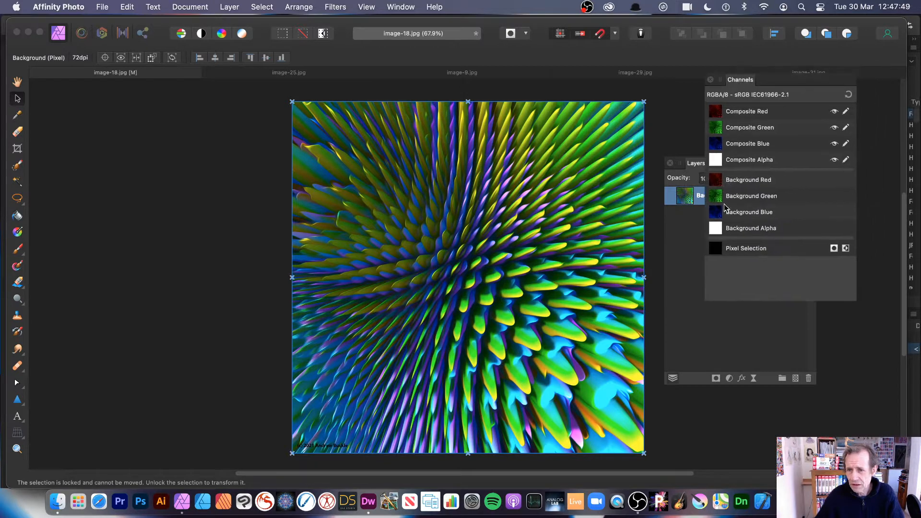
{"action": "left_click", "coordinate": [745, 115]}
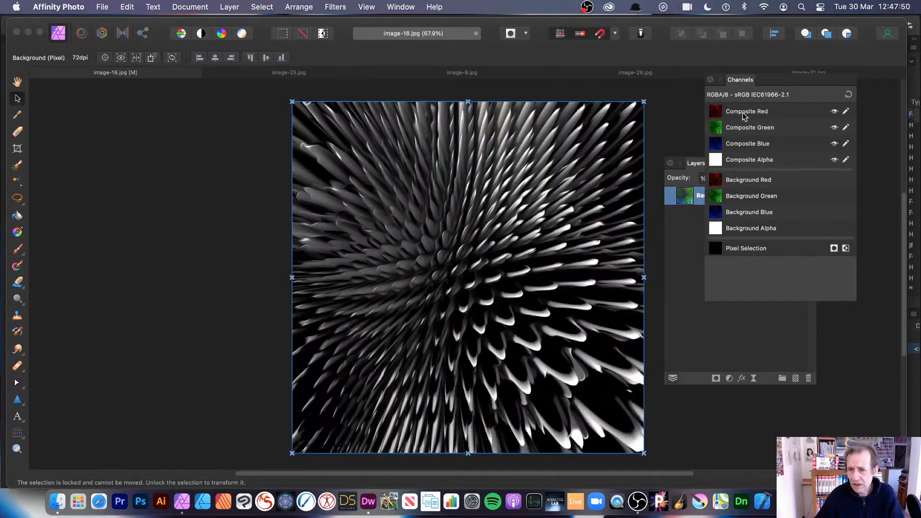
{"action": "left_click", "coordinate": [331, 6]}
{"action": "mouse_move", "coordinate": [365, 68]}
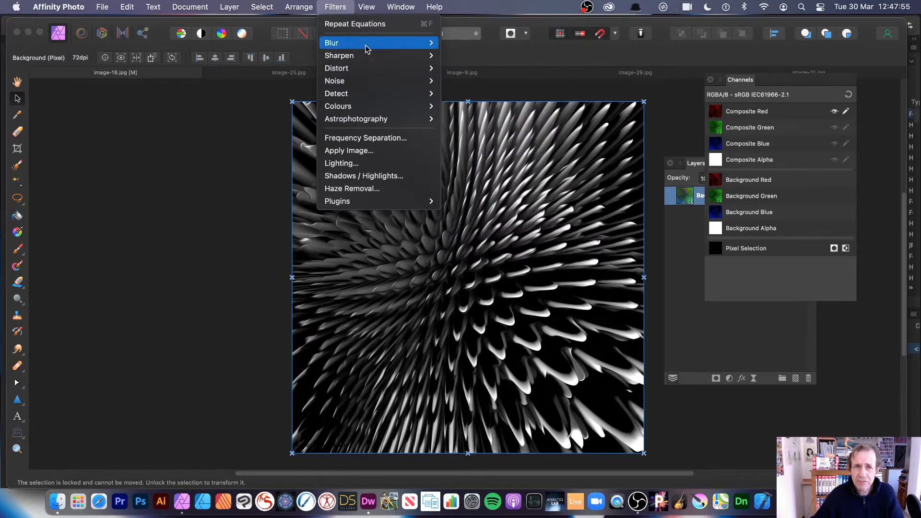
{"action": "left_click", "coordinate": [368, 24]}
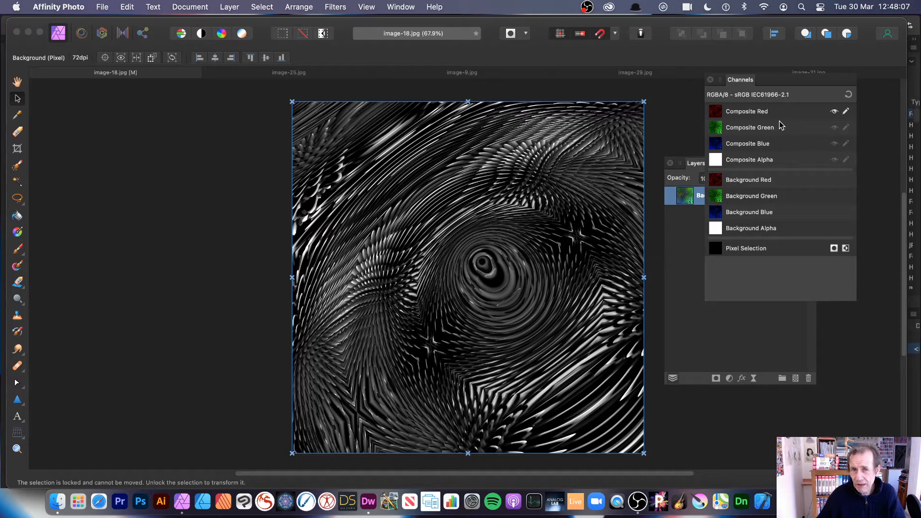
Step: Isolate the Composite Green channel and repeat the Equations filter on it with the last settings
{"action": "left_click", "coordinate": [751, 130], "text": "alt"}
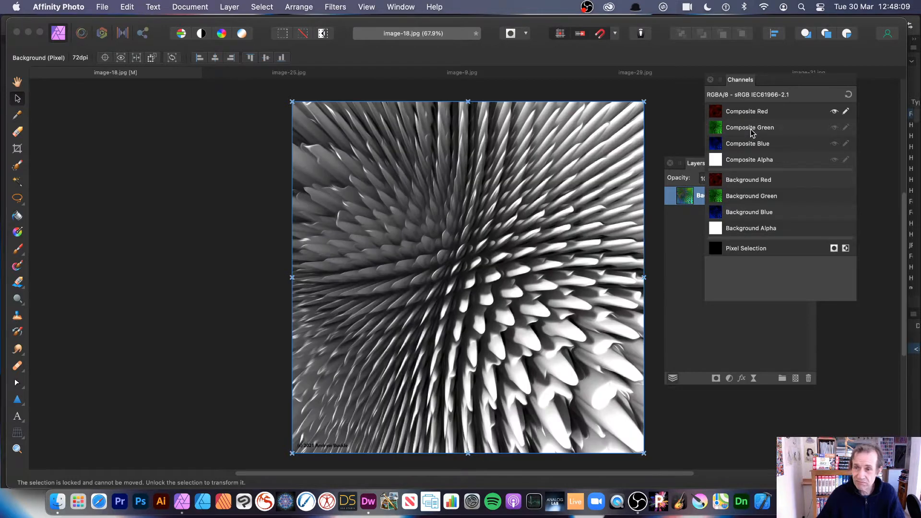
{"action": "left_click", "coordinate": [340, 7]}
{"action": "left_click", "coordinate": [341, 23]}
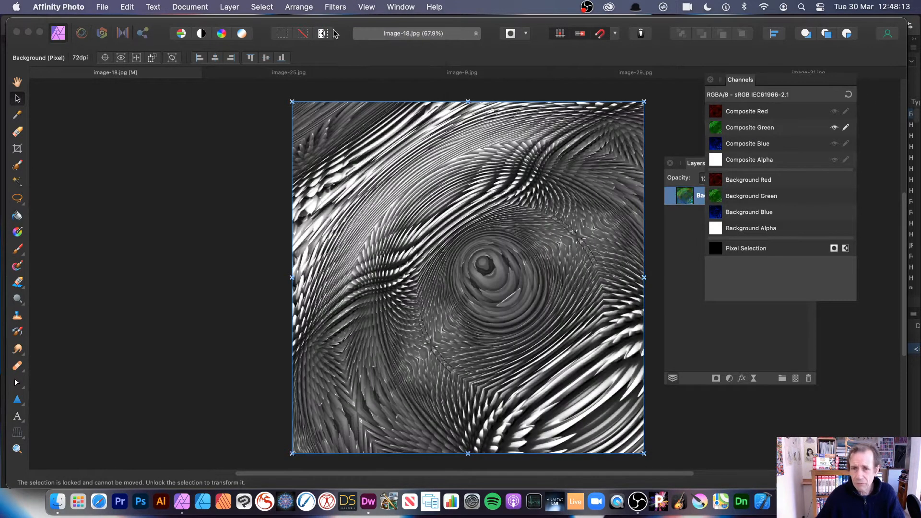
Step: Apply a strong Gaussian Blur to the green channel and reset the channels to view the full-colour image
{"action": "left_click", "coordinate": [335, 7]}
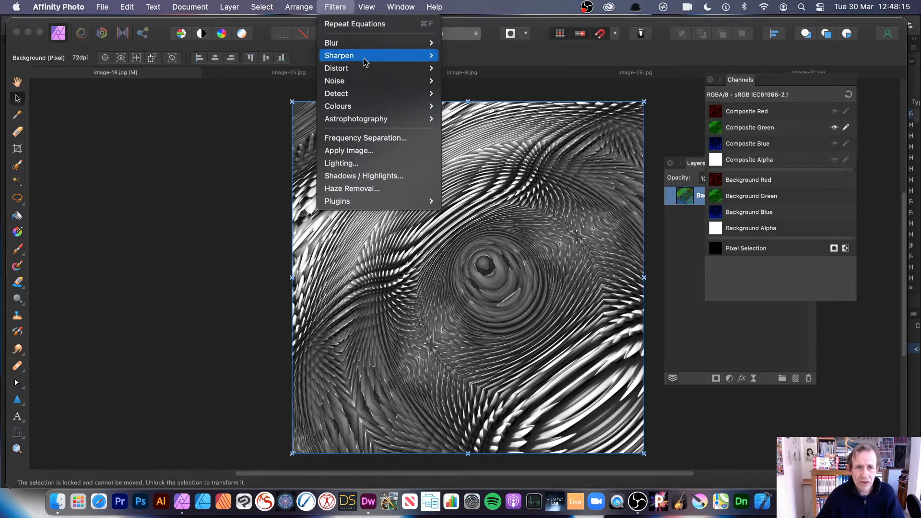
{"action": "mouse_move", "coordinate": [365, 43]}
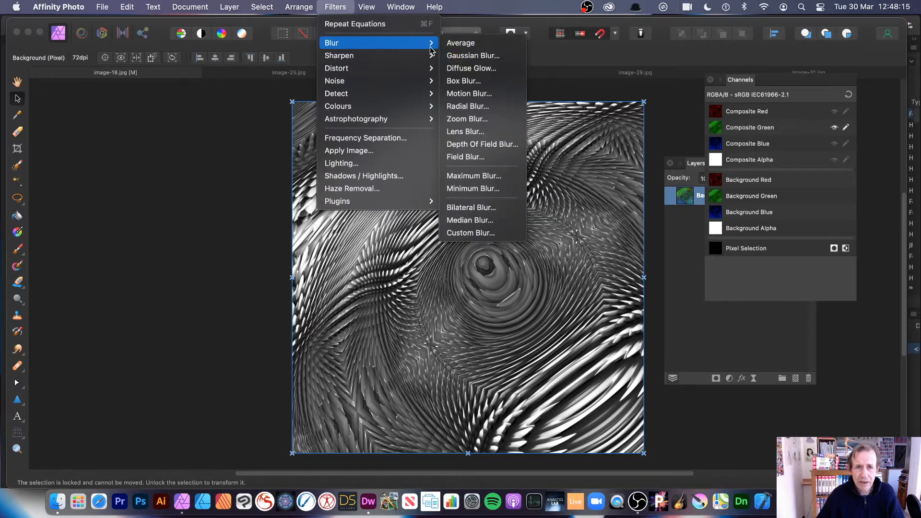
{"action": "left_click", "coordinate": [483, 56]}
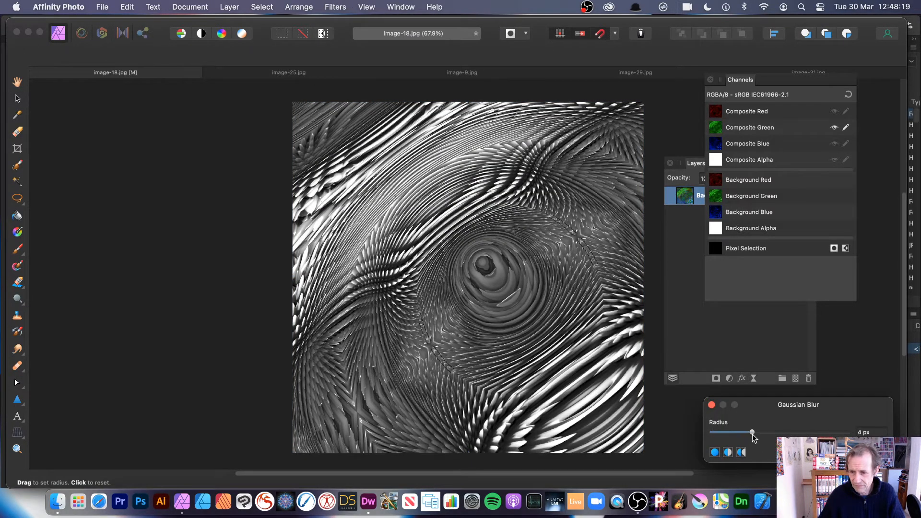
{"action": "left_click_drag", "start_coordinate": [752, 434], "coordinate": [795, 435]}
{"action": "key", "text": "v"}
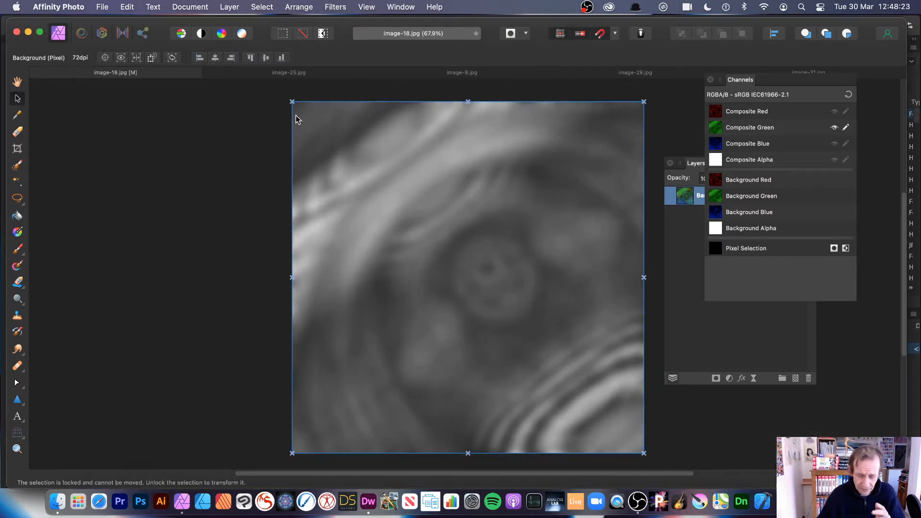
{"action": "left_click", "coordinate": [848, 95]}
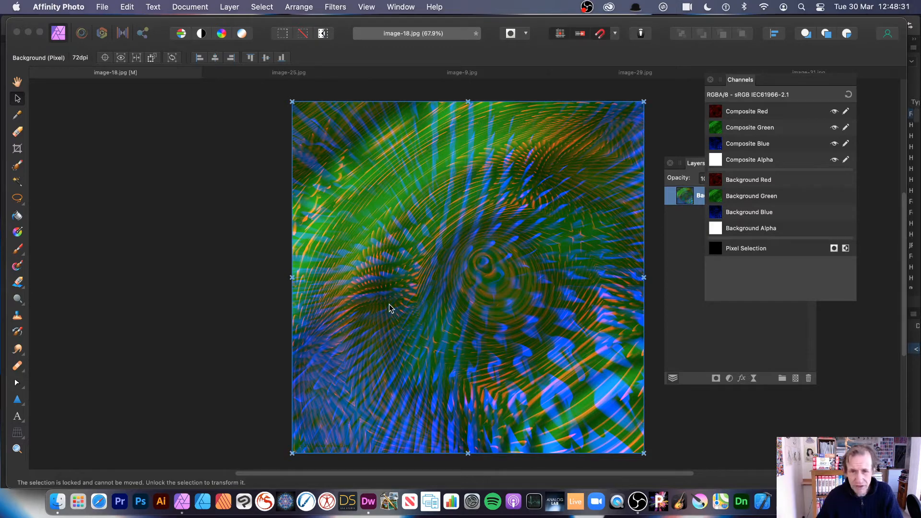
Step: Undo the Gaussian Blur and the single-channel Equations effects, and reset the channels so all are editable
{"action": "key", "text": "super+z"}
{"action": "key", "text": "super+z"}
{"action": "key", "text": "super+z"}
{"action": "key", "text": "super+z"}
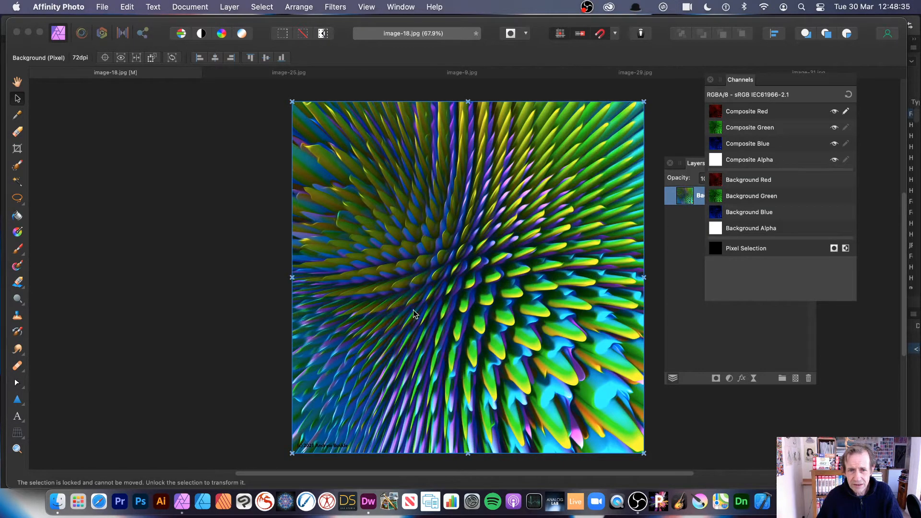
{"action": "left_click", "coordinate": [847, 94]}
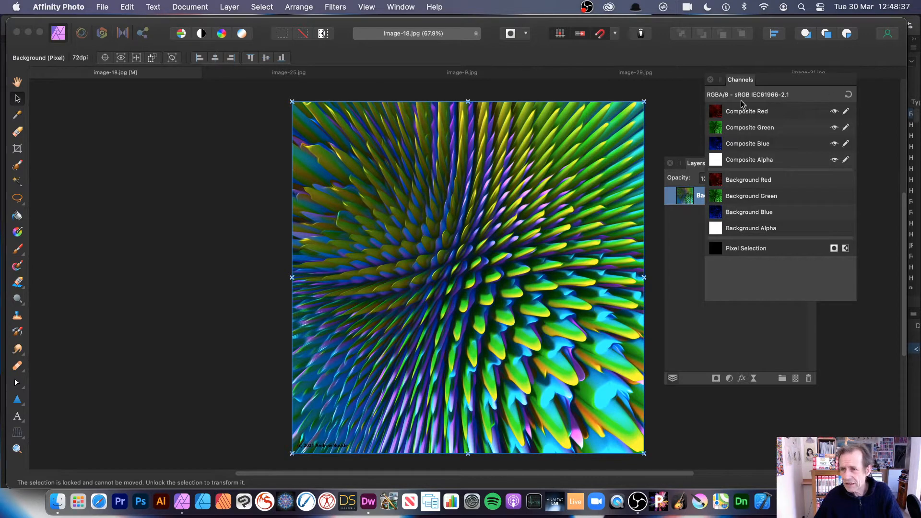
Step: Duplicate the Background layer and shrink the copy proportionally to 81 dpi, centred over the original
{"action": "left_click", "coordinate": [693, 163]}
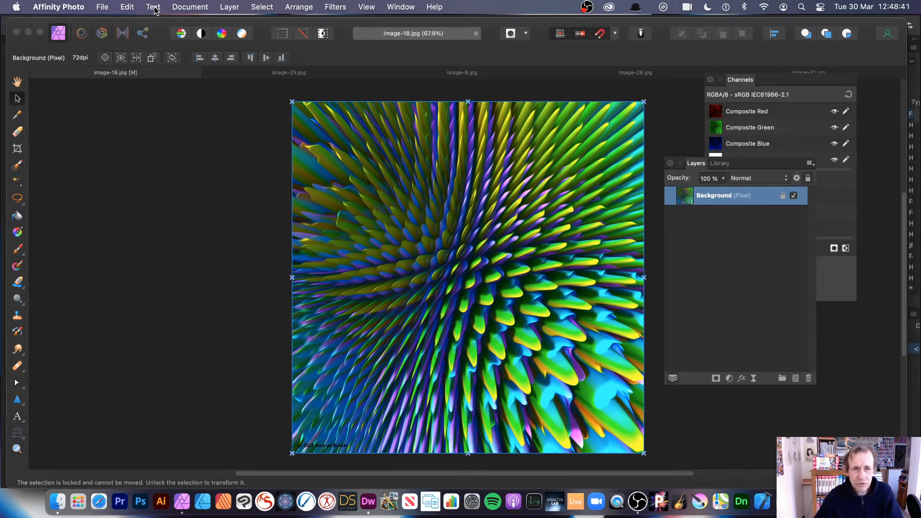
{"action": "left_click", "coordinate": [230, 6]}
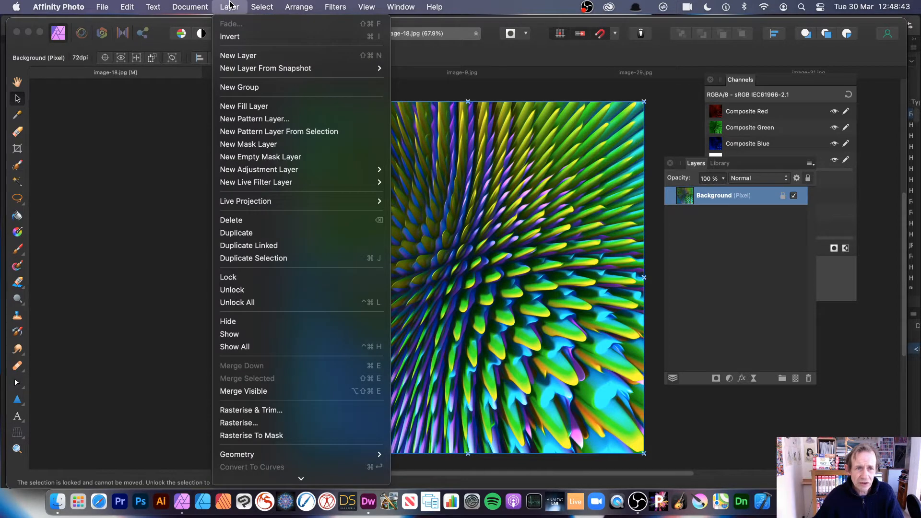
{"action": "left_click", "coordinate": [270, 239]}
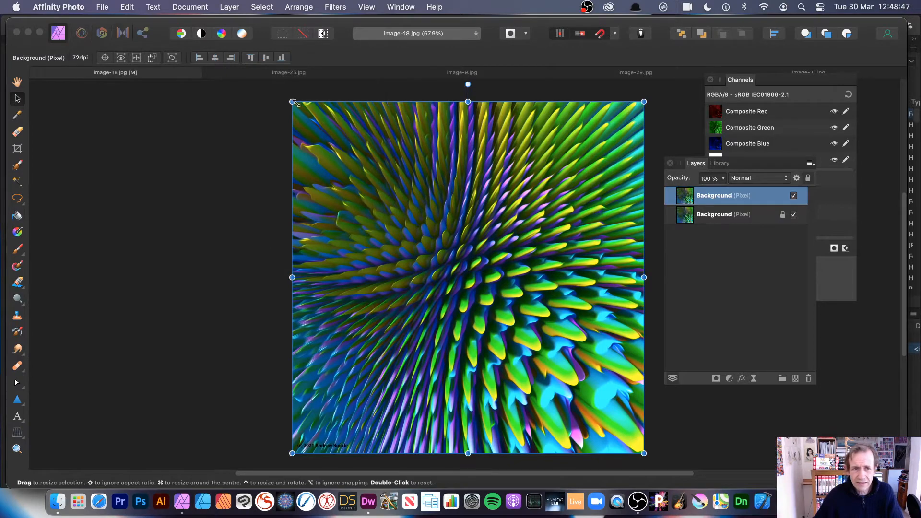
{"action": "left_click_drag", "start_coordinate": [293, 102], "coordinate": [334, 143]}
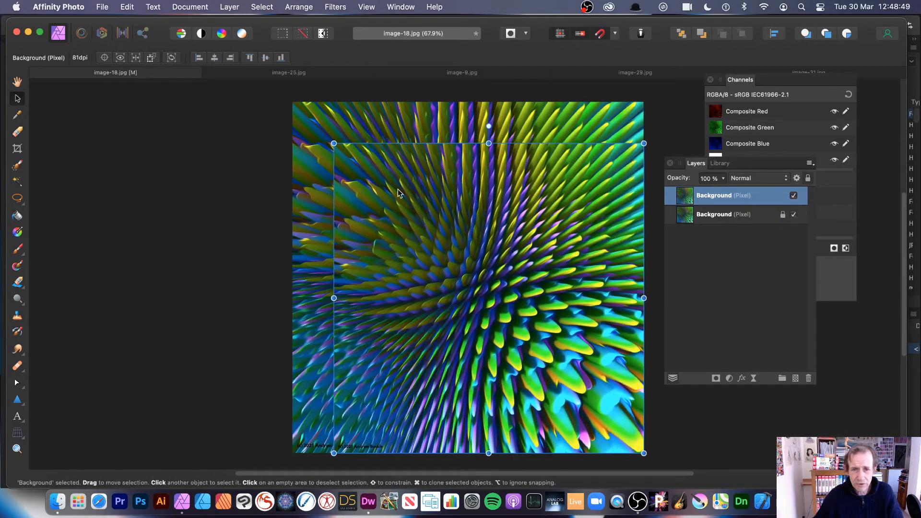
{"action": "left_click_drag", "start_coordinate": [399, 192], "coordinate": [377, 170]}
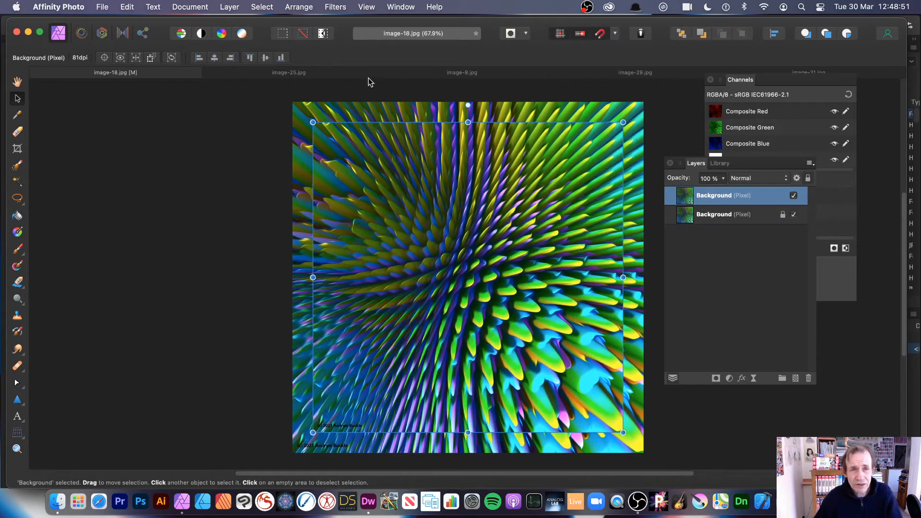
Step: Open the Equations filter on the duplicate and set x to sqrt(rx*rx + ry*ry) - sqrt((rx-w*a)*(rx-w*a) + (ry-h*b)*(ry-h*b))/c, copied from the Dreamweaver page
{"action": "left_click", "coordinate": [336, 6]}
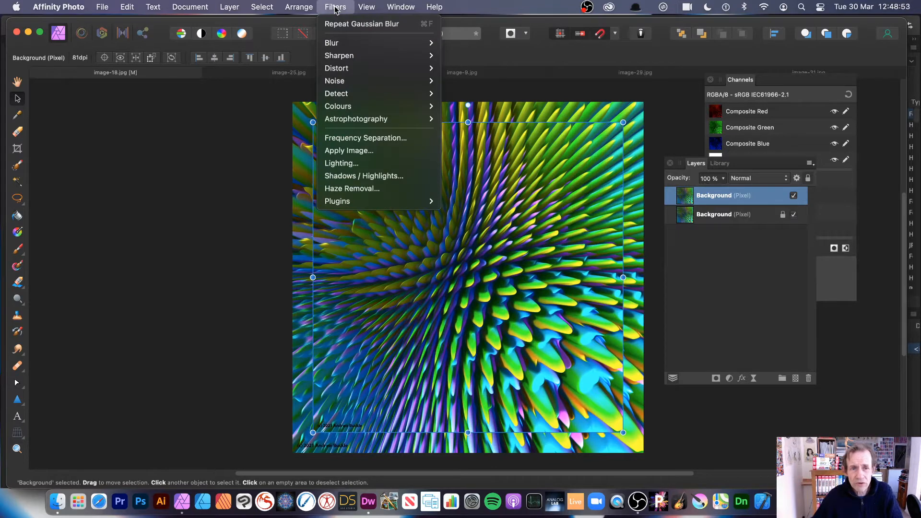
{"action": "mouse_move", "coordinate": [341, 68]}
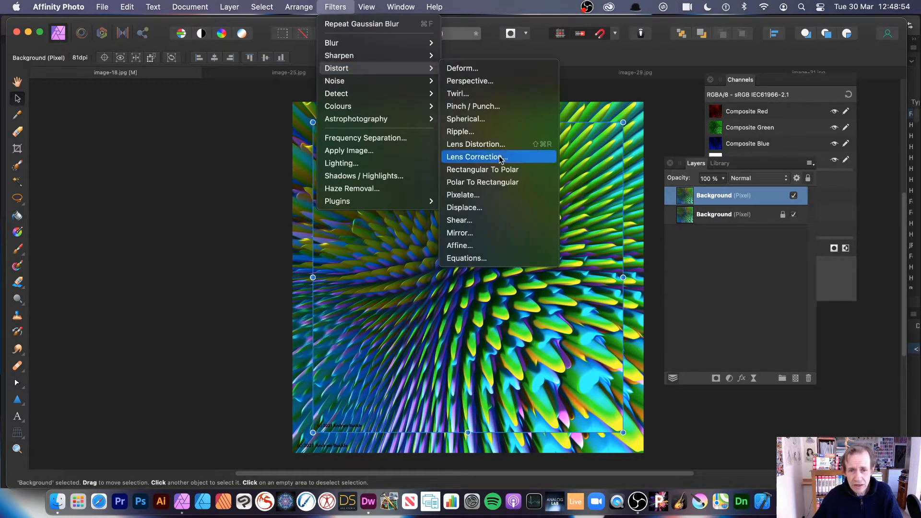
{"action": "left_click", "coordinate": [474, 257]}
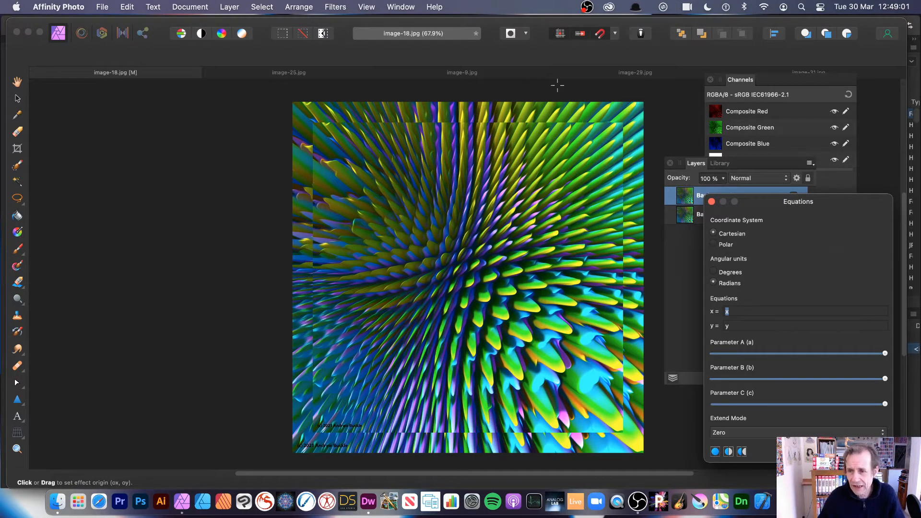
{"action": "key", "text": "super+Tab"}
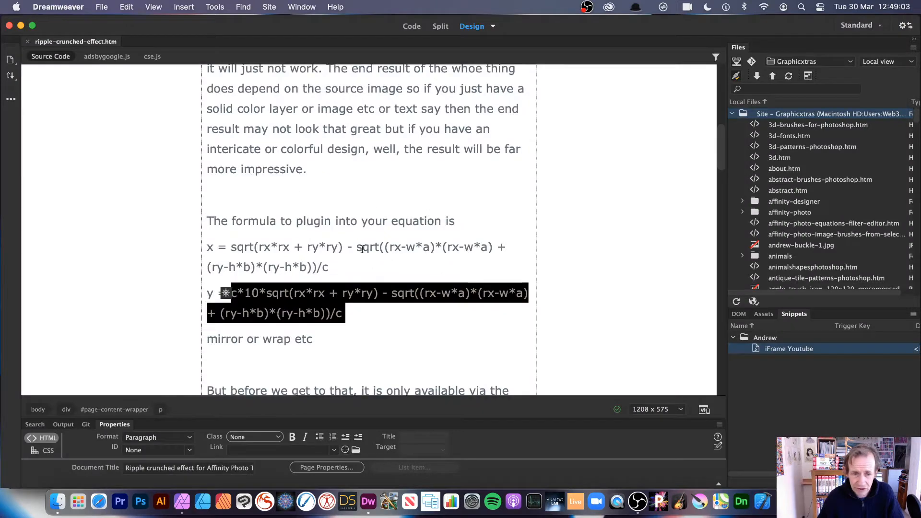
{"action": "left_click", "coordinate": [341, 263]}
{"action": "left_click_drag", "start_coordinate": [341, 263], "coordinate": [232, 248]}
{"action": "key", "text": "super+c"}
{"action": "key", "text": "super+Tab"}
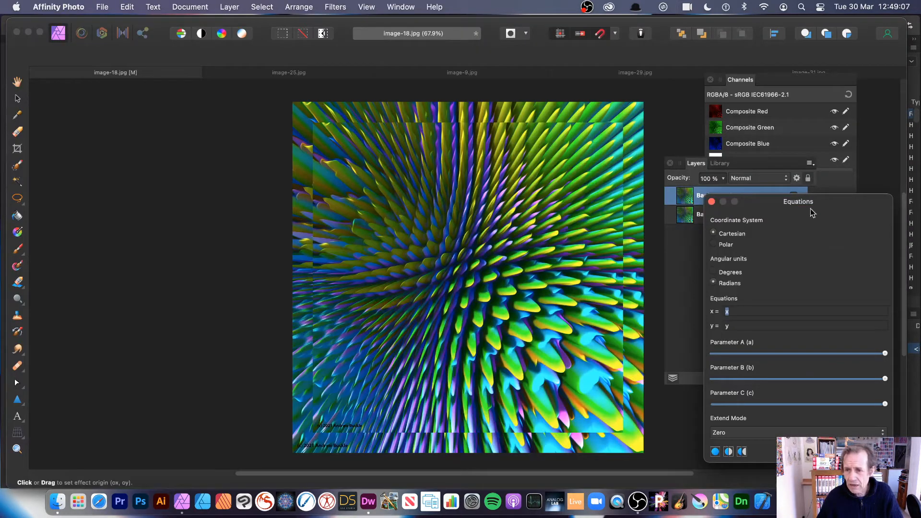
{"action": "left_click_drag", "start_coordinate": [763, 206], "coordinate": [630, 126]}
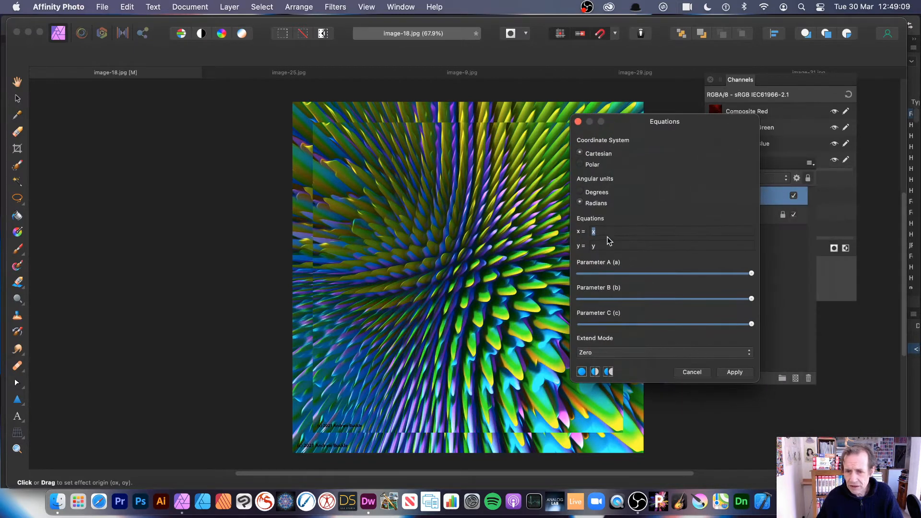
{"action": "key", "text": "super+v"}
{"action": "key", "text": "Return"}
Step: Set y to c*10*sqrt(rx*rx + ry*ry) - sqrt((rx-w*a)*(rx-w*a) + (ry-h*b)*(ry-h*b))/c, copied from the Dreamweaver page
{"action": "key", "text": "super+Tab"}
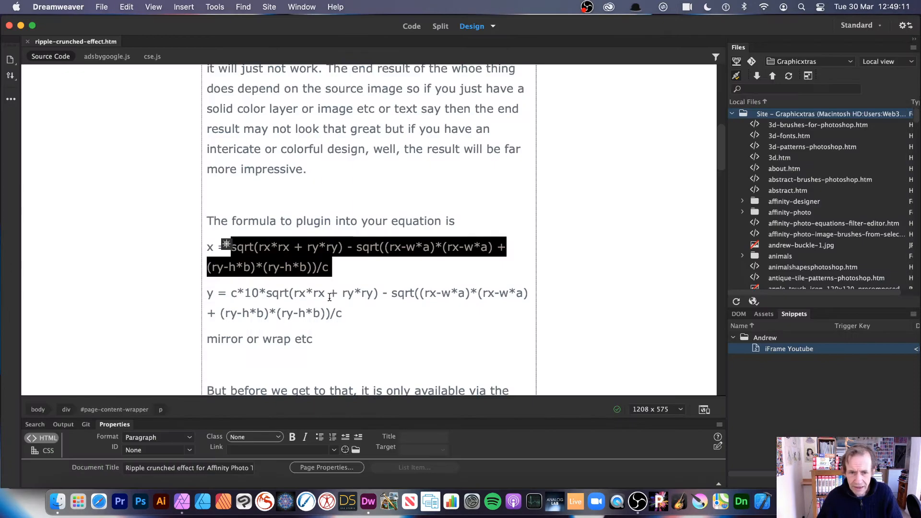
{"action": "left_click_drag", "start_coordinate": [343, 310], "coordinate": [232, 290]}
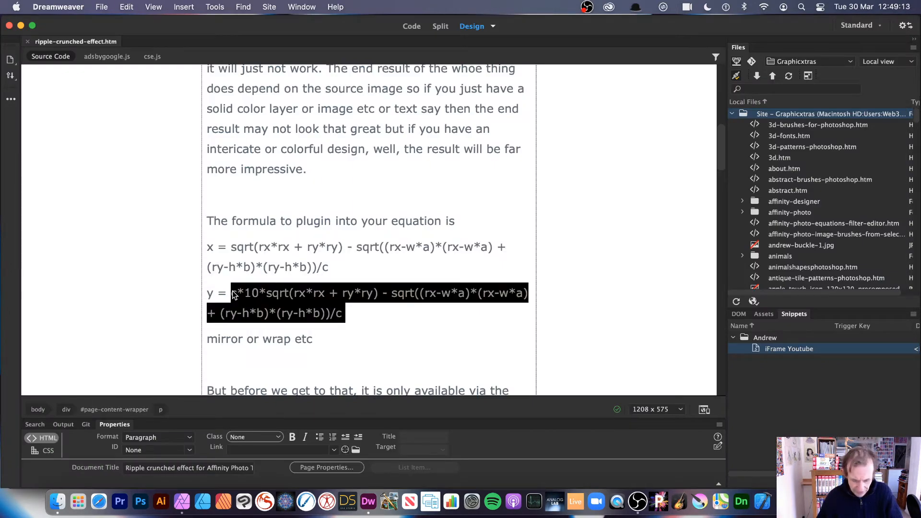
{"action": "key", "text": "super+c"}
{"action": "key", "text": "super+Tab"}
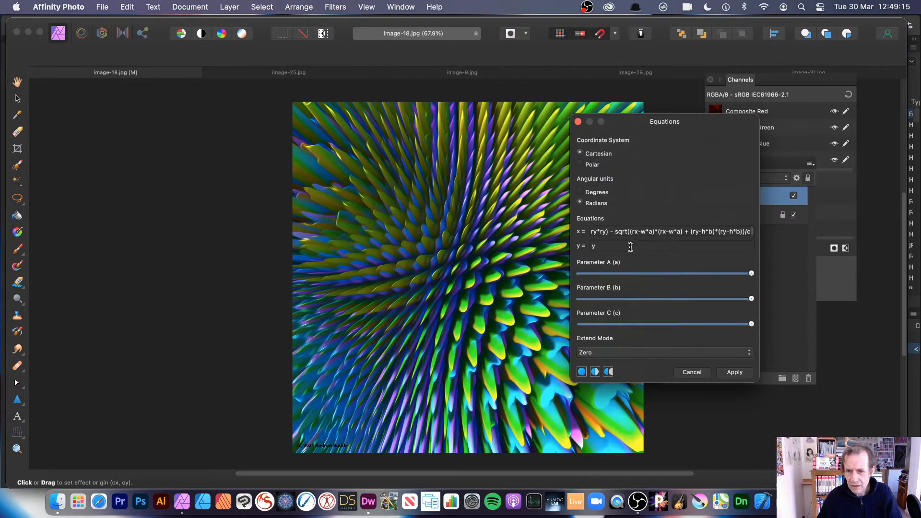
{"action": "key", "text": "Tab"}
{"action": "key", "text": "super+v"}
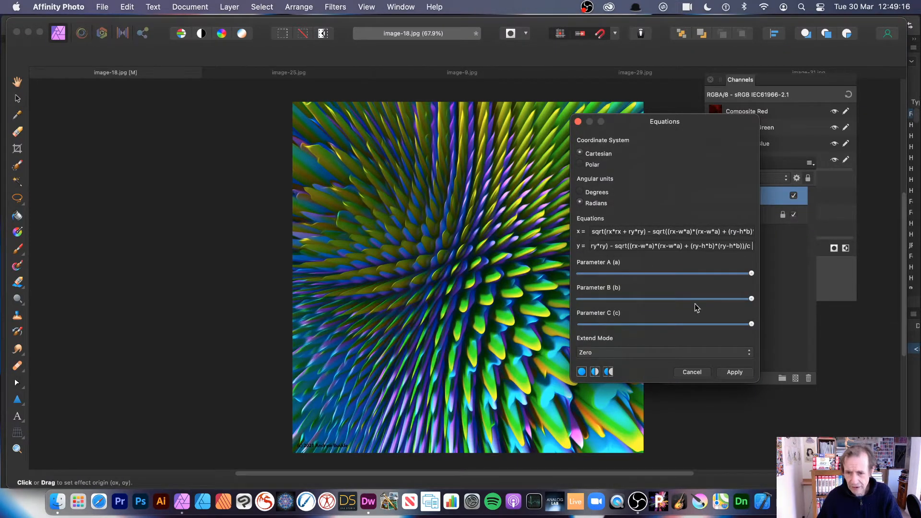
Step: Set the extend mode to Mirror, parameter A to about three quarters and B and C slightly above halfway, and apply the filter
{"action": "left_click", "coordinate": [599, 353]}
{"action": "left_click", "coordinate": [601, 398]}
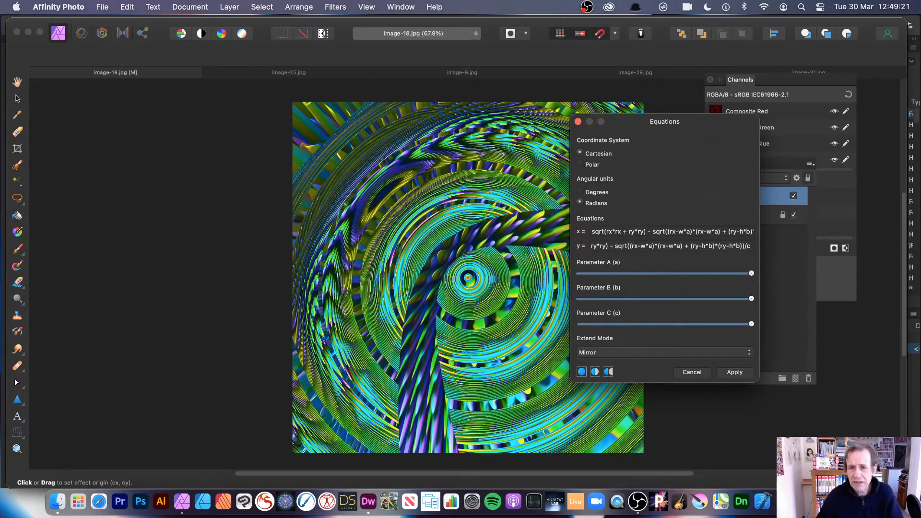
{"action": "mouse_move", "coordinate": [720, 277]}
{"action": "left_mouse_down"}
{"action": "mouse_move", "coordinate": [686, 274]}
{"action": "mouse_move", "coordinate": [704, 274]}
{"action": "left_mouse_up"}
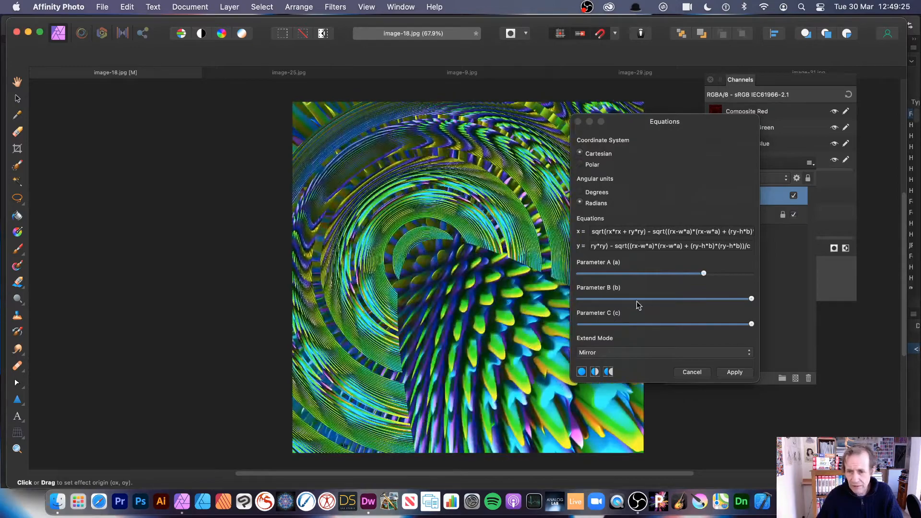
{"action": "left_click_drag", "start_coordinate": [637, 298], "coordinate": [683, 298]}
{"action": "left_click_drag", "start_coordinate": [751, 324], "coordinate": [676, 324]}
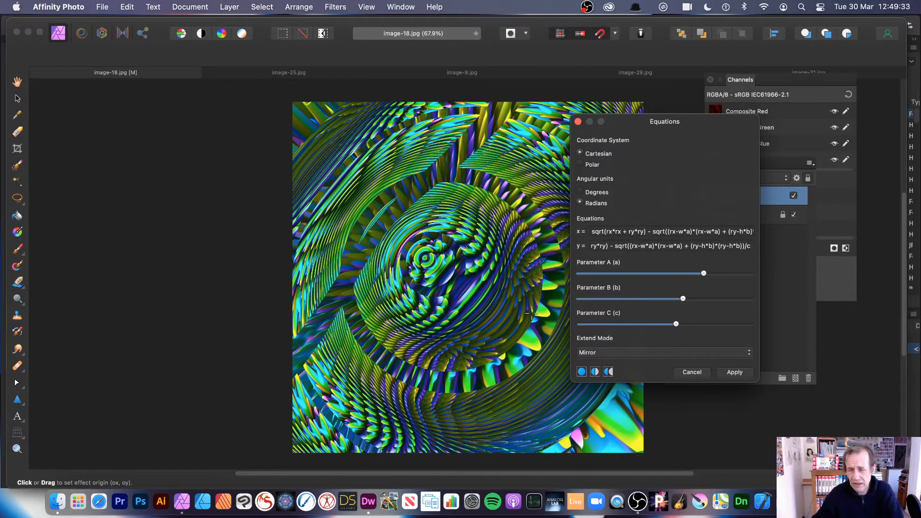
{"action": "left_click", "coordinate": [734, 371]}
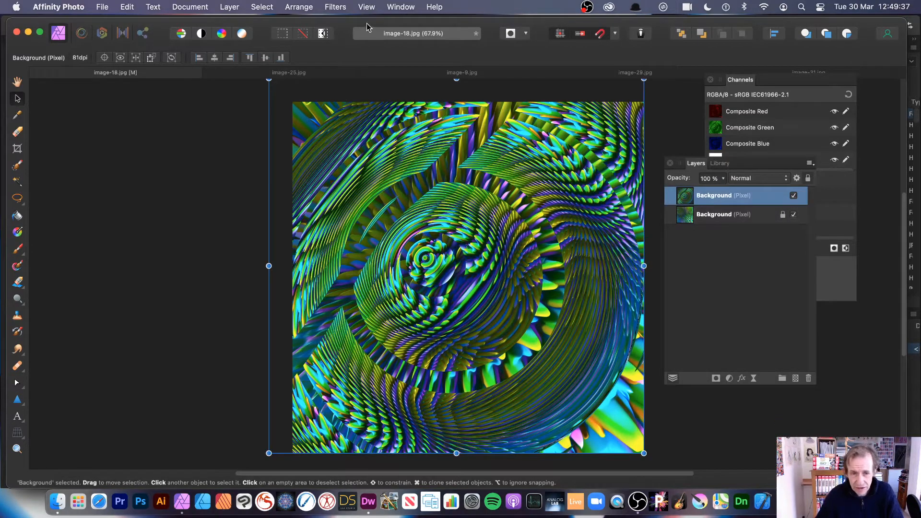
Step: Repeat the Equations filter once on the duplicate Background layer
{"action": "left_click", "coordinate": [331, 6]}
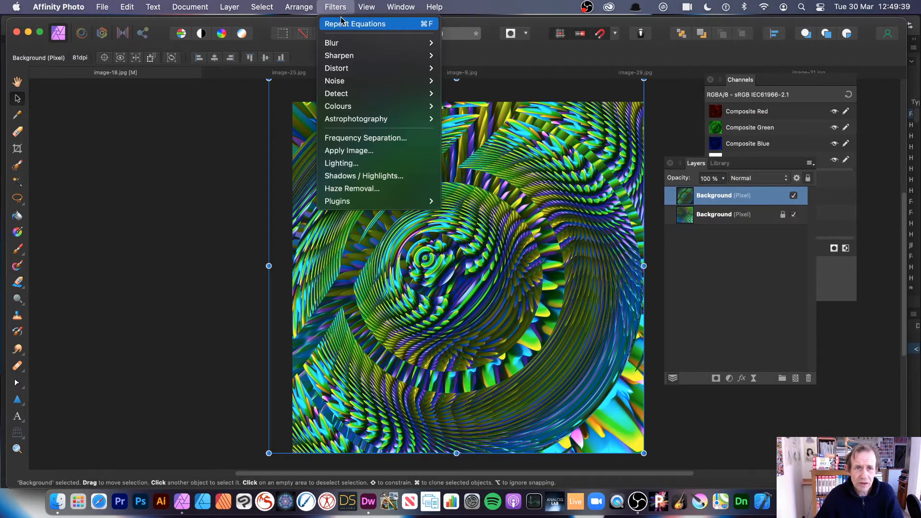
{"action": "left_click", "coordinate": [364, 22]}
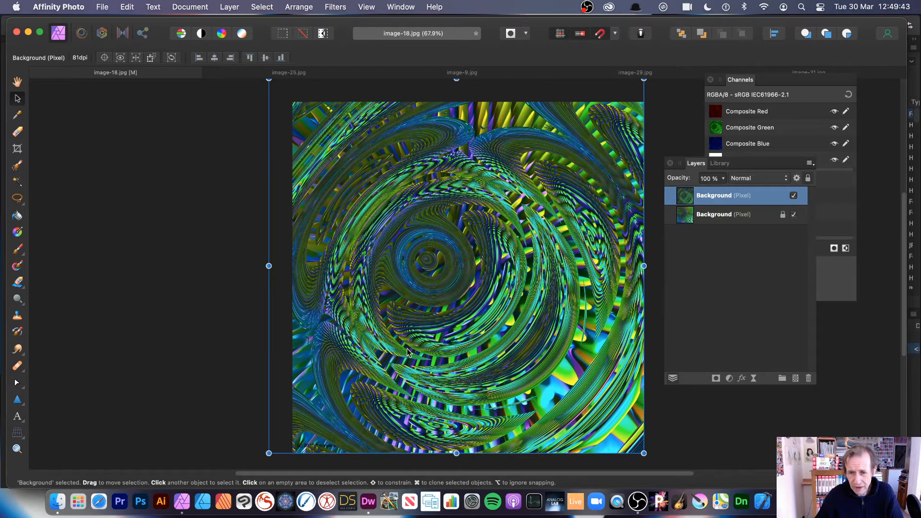
Step: Preview the filtered duplicate with the locked Background layer hidden, and undo everything back to the original single Background layer
{"action": "left_click", "coordinate": [793, 214]}
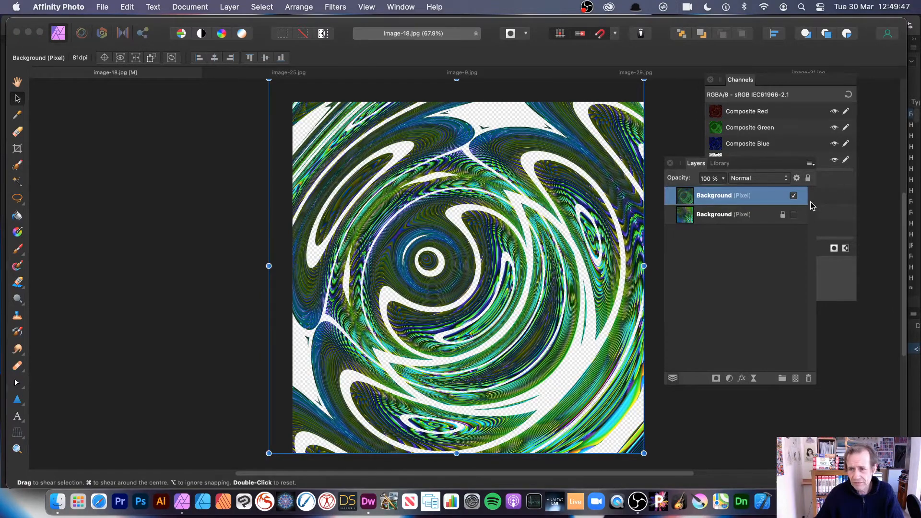
{"action": "left_click", "coordinate": [794, 215]}
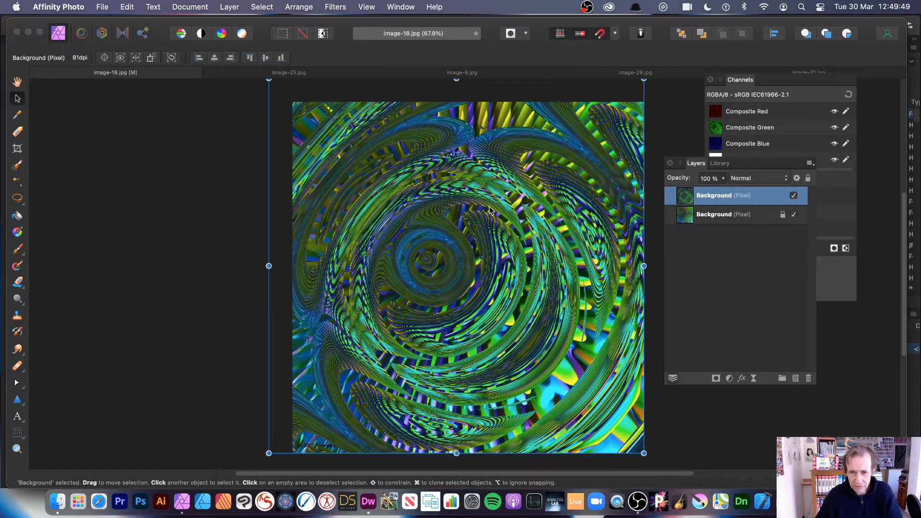
{"action": "key", "text": "super+z"}
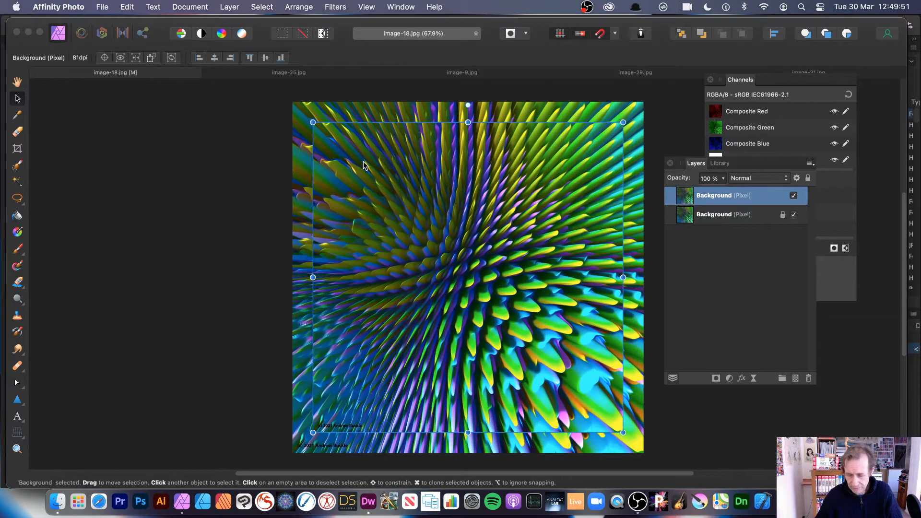
{"action": "key", "text": "super+z"}
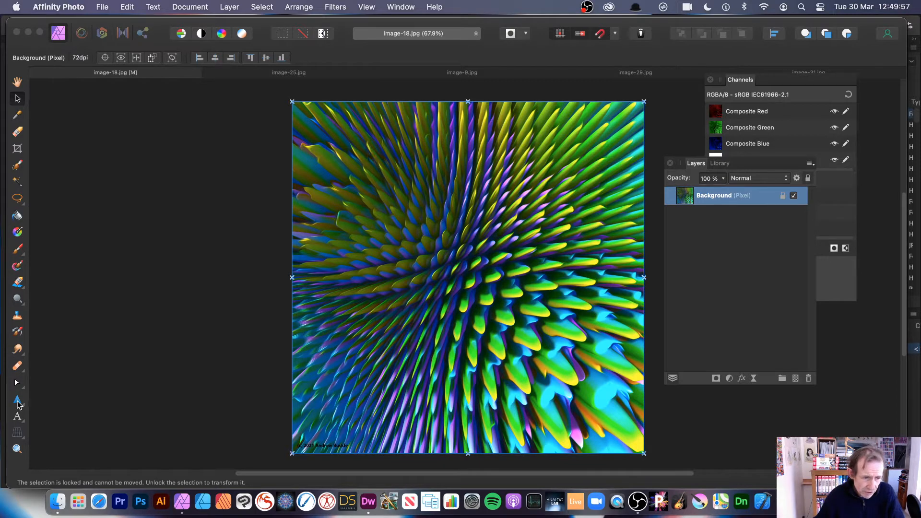
Step: Draw a tall white triangle over the centre of the image and open the Equations filter on it
{"action": "left_click", "coordinate": [17, 399]}
{"action": "left_click_drag", "start_coordinate": [434, 155], "coordinate": [530, 374]}
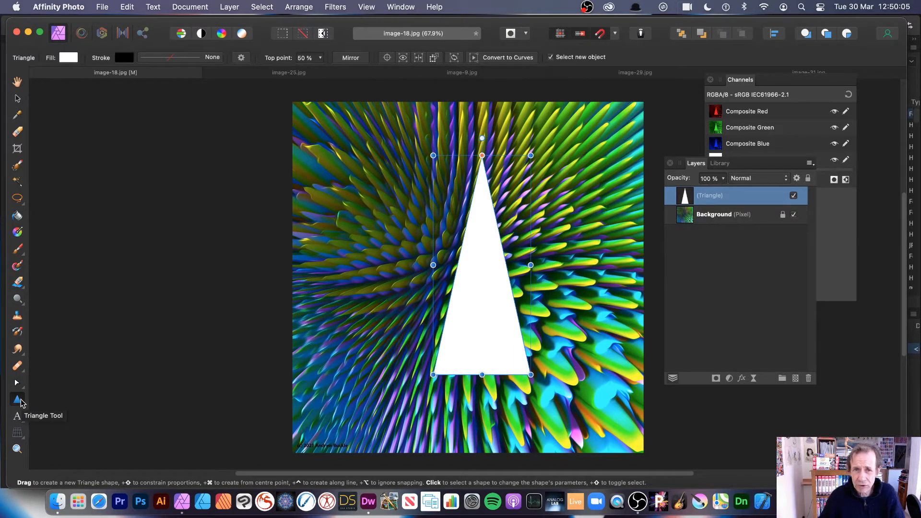
{"action": "left_click", "coordinate": [335, 7]}
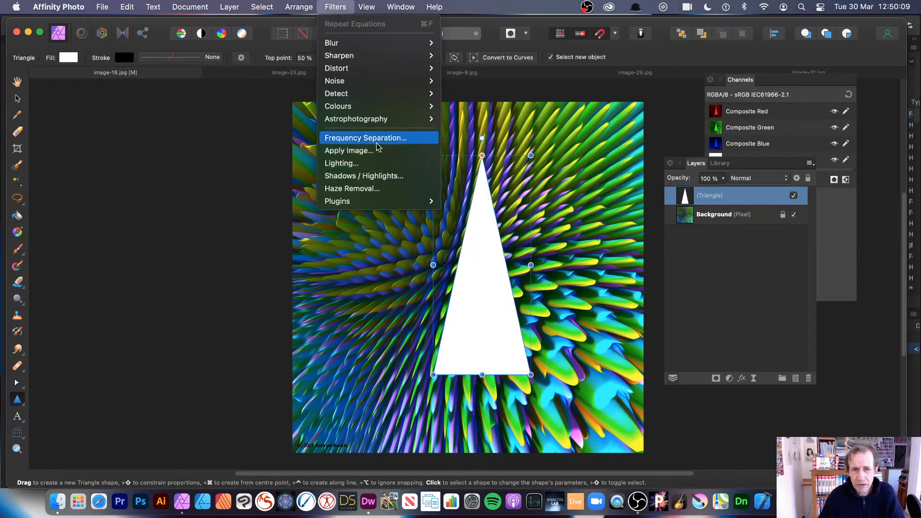
{"action": "mouse_move", "coordinate": [379, 80]}
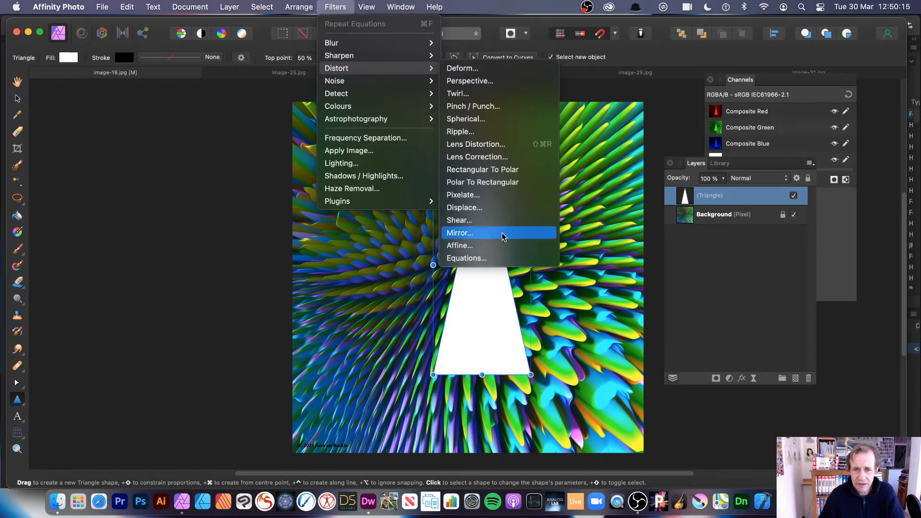
{"action": "left_click", "coordinate": [500, 258]}
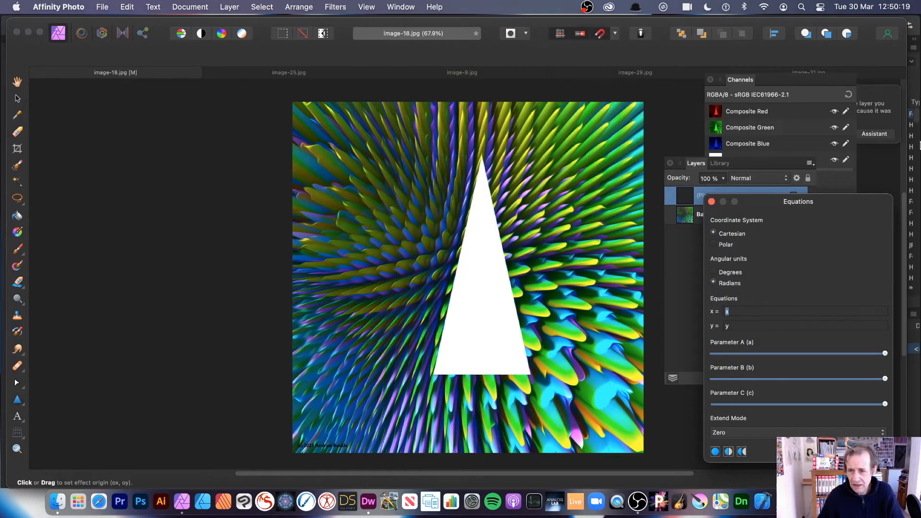
{"action": "left_click_drag", "start_coordinate": [828, 194], "coordinate": [704, 144]}
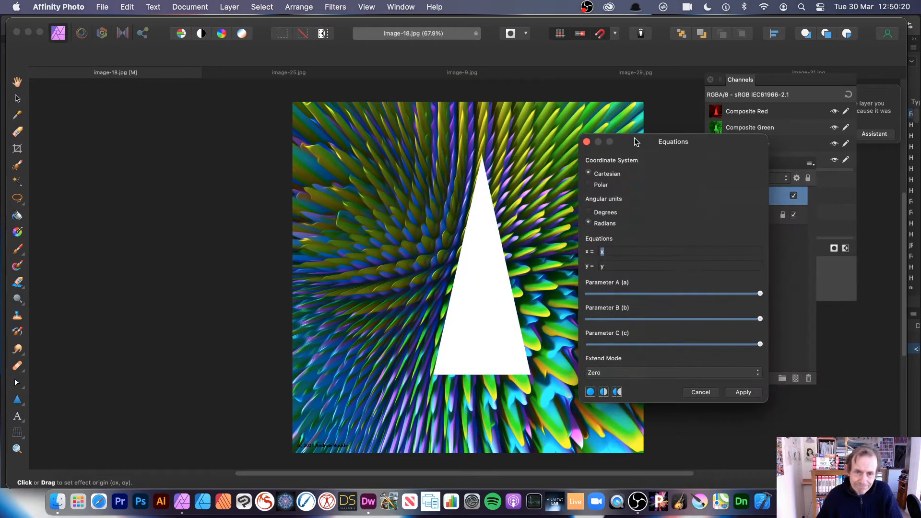
Step: Set the x equation for the triangle to sqrt(rx*rx + ry*ry) - sqrt((rx-w*a)*(rx-w*a) + (ry-h*b)*(ry-h*b))/c, copied from the Dreamweaver page
{"action": "key", "text": "super+Tab"}
{"action": "left_click_drag", "start_coordinate": [331, 266], "coordinate": [234, 251]}
{"action": "key", "text": "super+c"}
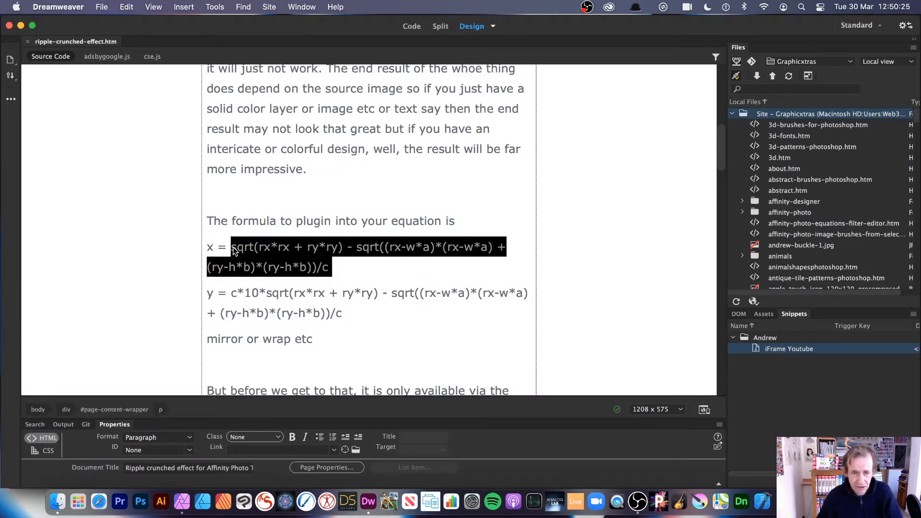
{"action": "key", "text": "super+Tab"}
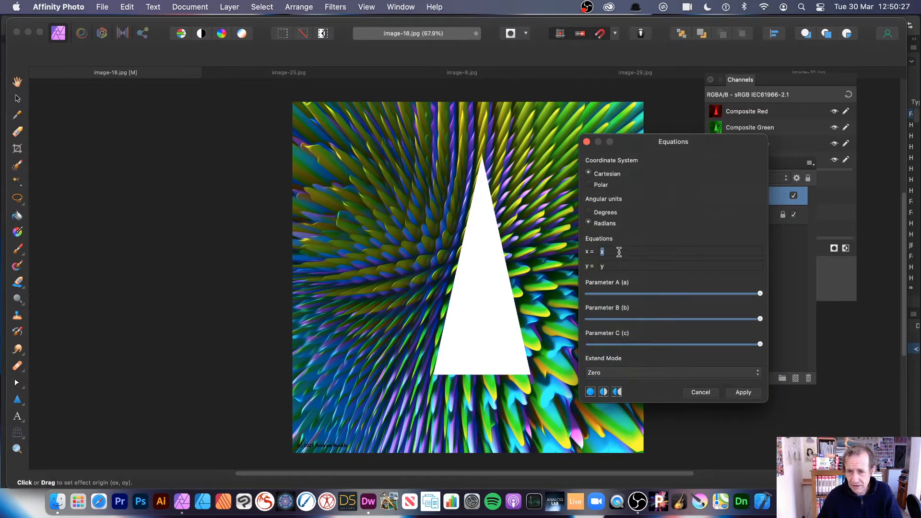
{"action": "key", "text": "super+v"}
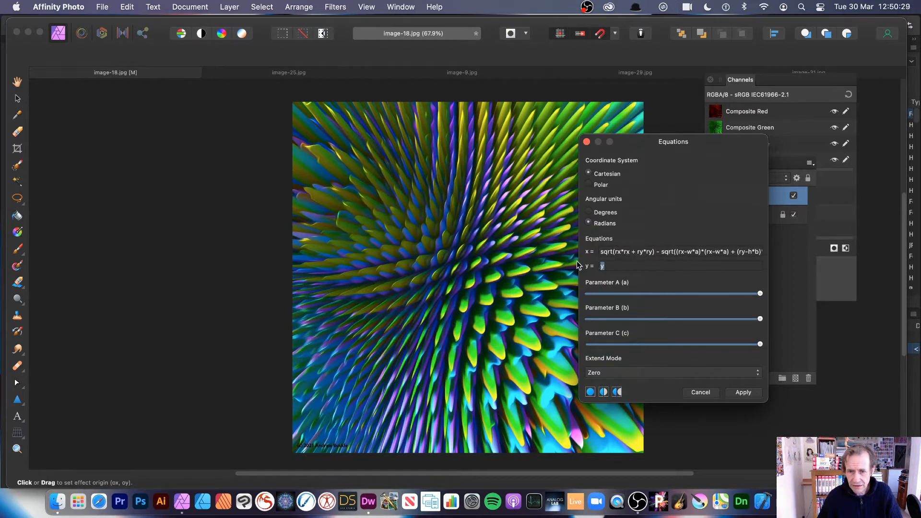
Step: Set the y equation for the triangle to c*10*sqrt(rx*rx + ry*ry) - sqrt((rx-w*a)*(rx-w*a) + (ry-h*b)*(ry-h*b))/c, copied from the Dreamweaver page
{"action": "key", "text": "super+Tab"}
{"action": "left_click_drag", "start_coordinate": [345, 313], "coordinate": [234, 297]}
{"action": "key", "text": "super+c"}
{"action": "key", "text": "super+Tab"}
{"action": "double_click", "coordinate": [610, 267]}
{"action": "key", "text": "super+v"}
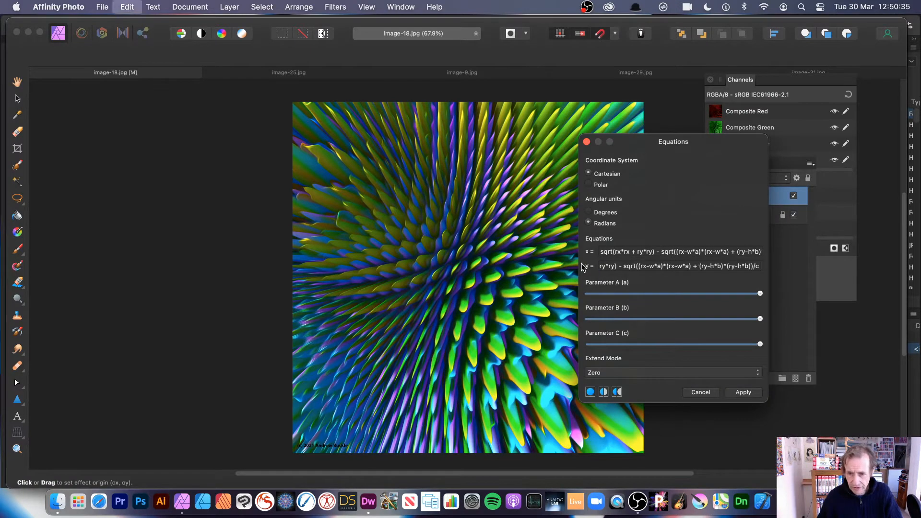
Step: Set the extend mode to Mirror, parameters A, B and C to about 85%, 70% and 65% of their ranges, and shift the effect origin
{"action": "left_click", "coordinate": [613, 373]}
{"action": "left_click", "coordinate": [612, 418]}
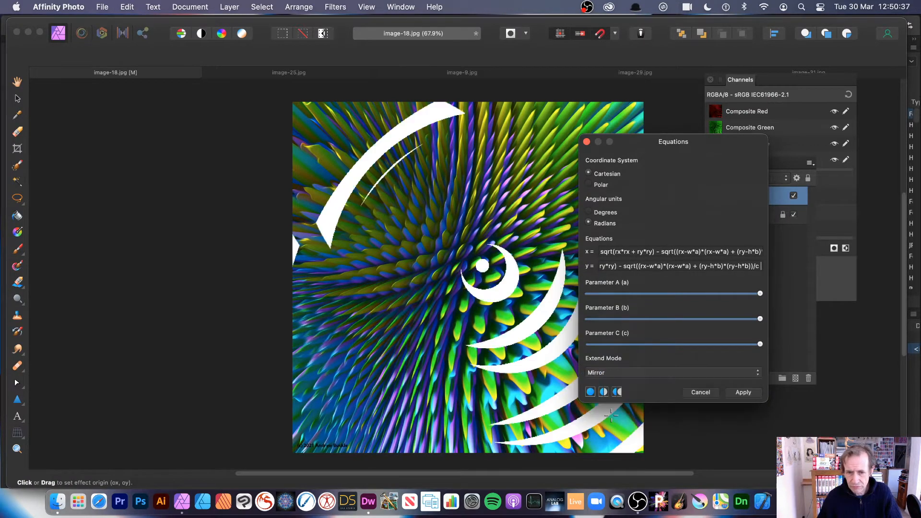
{"action": "left_click_drag", "start_coordinate": [709, 293], "coordinate": [612, 322]}
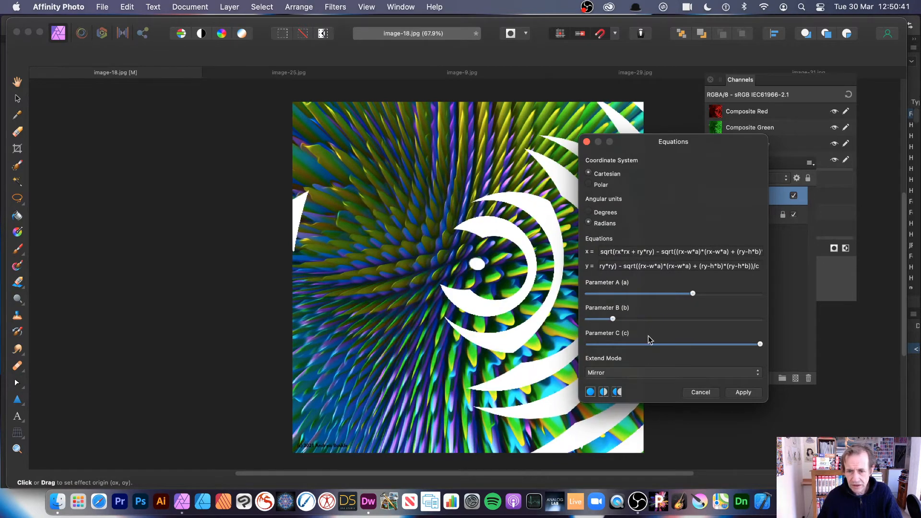
{"action": "mouse_move", "coordinate": [690, 345]}
{"action": "left_mouse_down"}
{"action": "mouse_move", "coordinate": [641, 353]}
{"action": "mouse_move", "coordinate": [707, 346]}
{"action": "mouse_move", "coordinate": [697, 345]}
{"action": "left_mouse_up"}
{"action": "left_click_drag", "start_coordinate": [700, 303], "coordinate": [739, 302]}
{"action": "left_click_drag", "start_coordinate": [470, 278], "coordinate": [267, 313]}
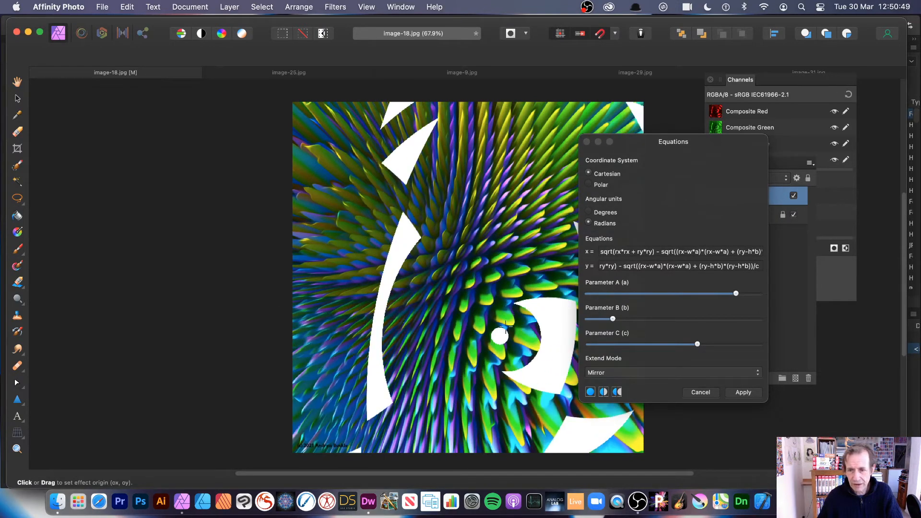
{"action": "left_click_drag", "start_coordinate": [638, 319], "coordinate": [710, 326]}
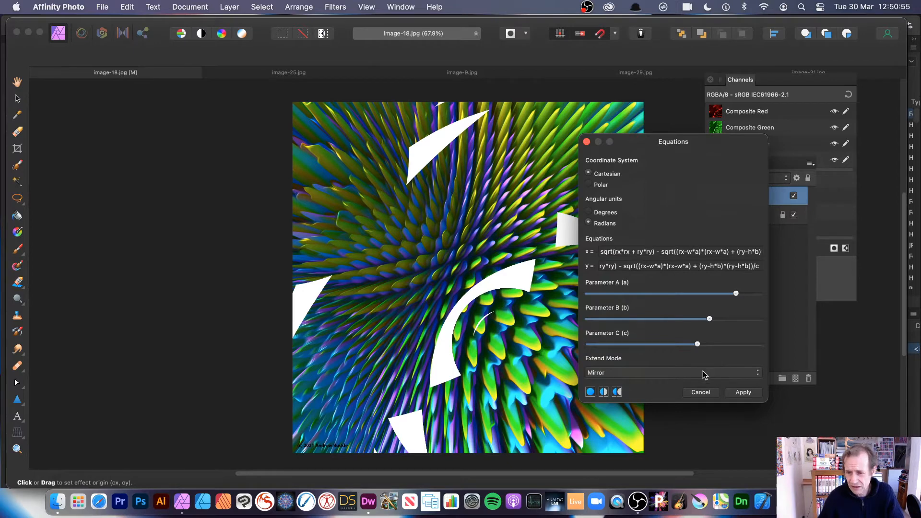
Step: Cancel the Equations filter and delete the triangle layer
{"action": "left_click", "coordinate": [701, 391]}
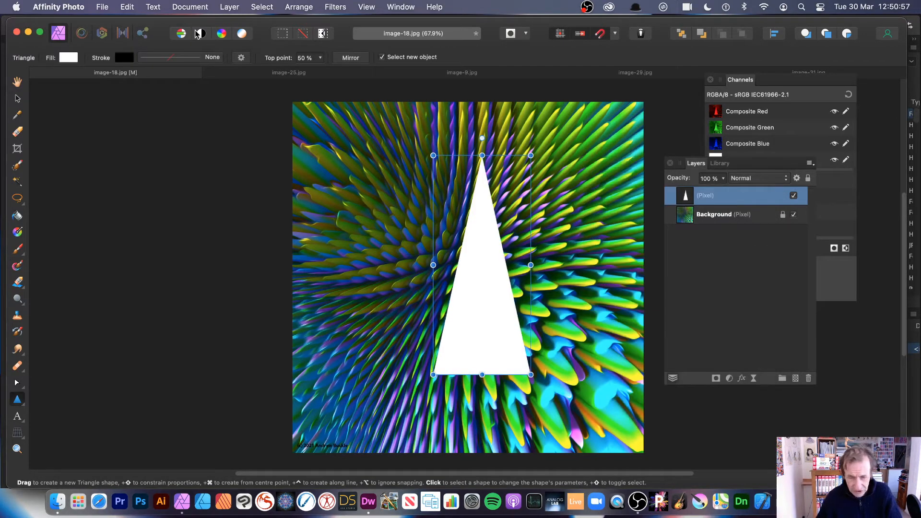
{"action": "key", "text": "Delete"}
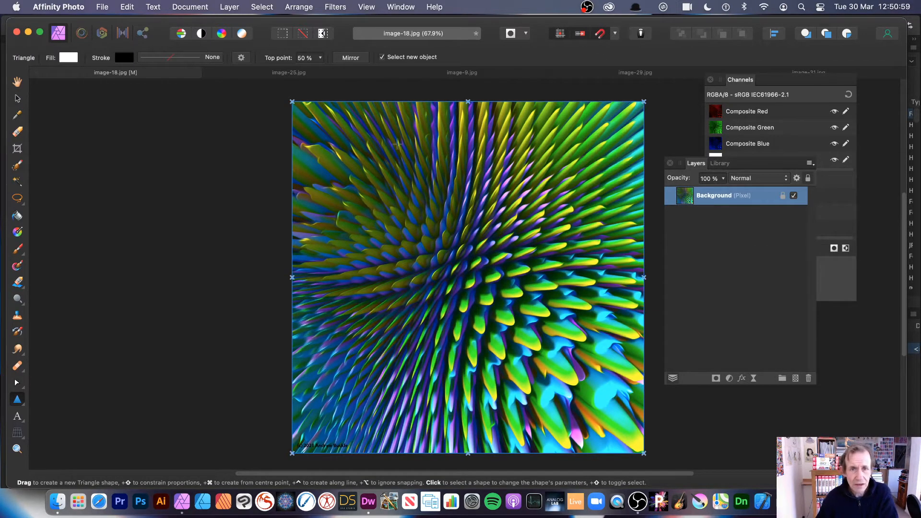
{"action": "left_click", "coordinate": [334, 7]}
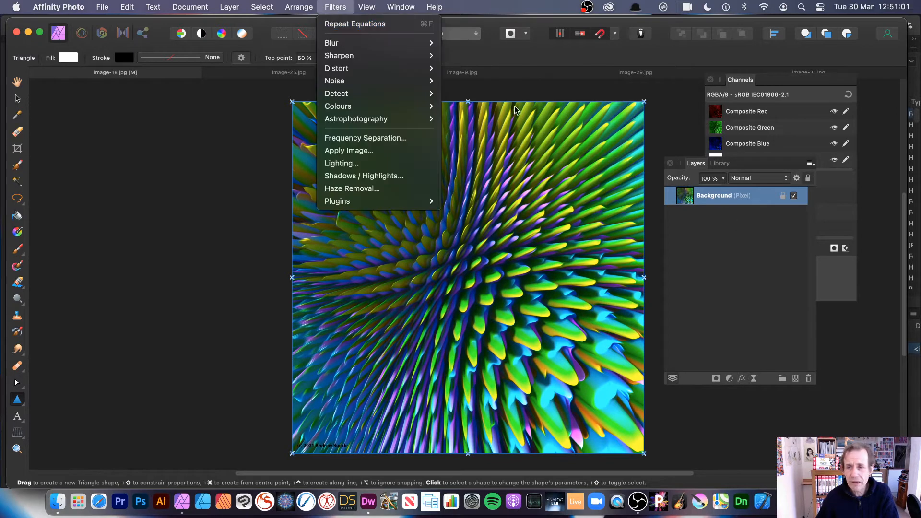
{"action": "left_click", "coordinate": [681, 269]}
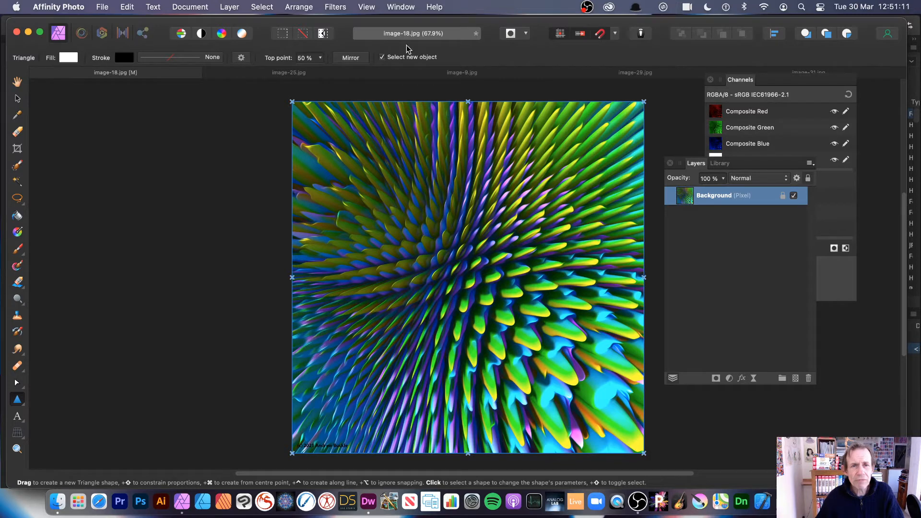
{"action": "left_click", "coordinate": [328, 6]}
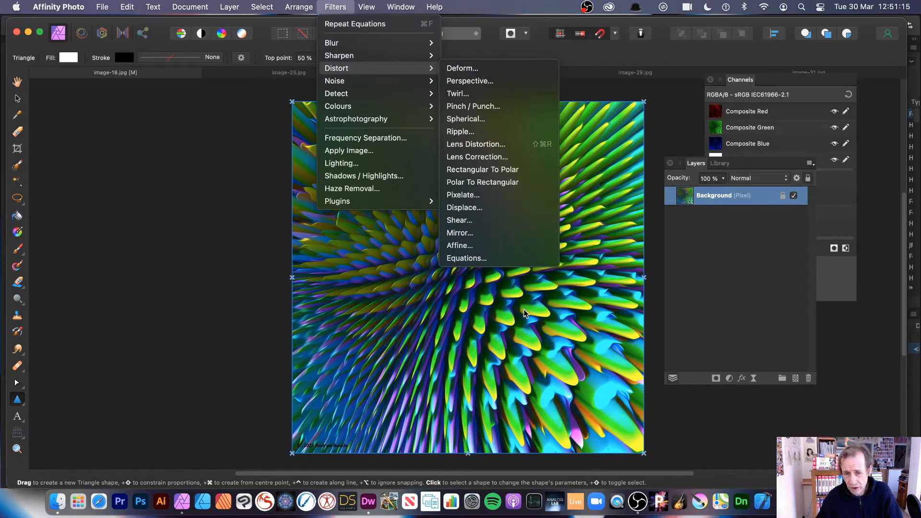
{"action": "left_click", "coordinate": [202, 101]}
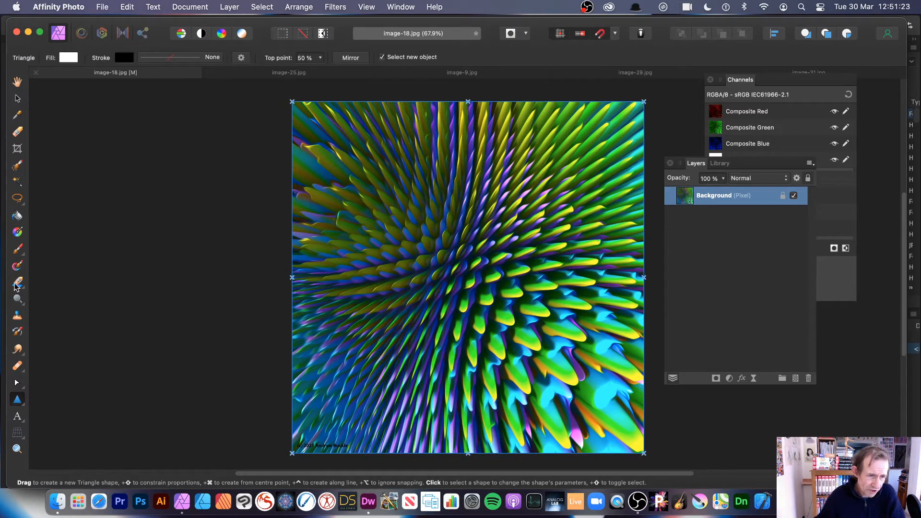
Step: Try repeating the Equations filter inside a tall rectangular marquee selection just right of the image centre, and undo both the filter and the selection
{"action": "left_click", "coordinate": [17, 198]}
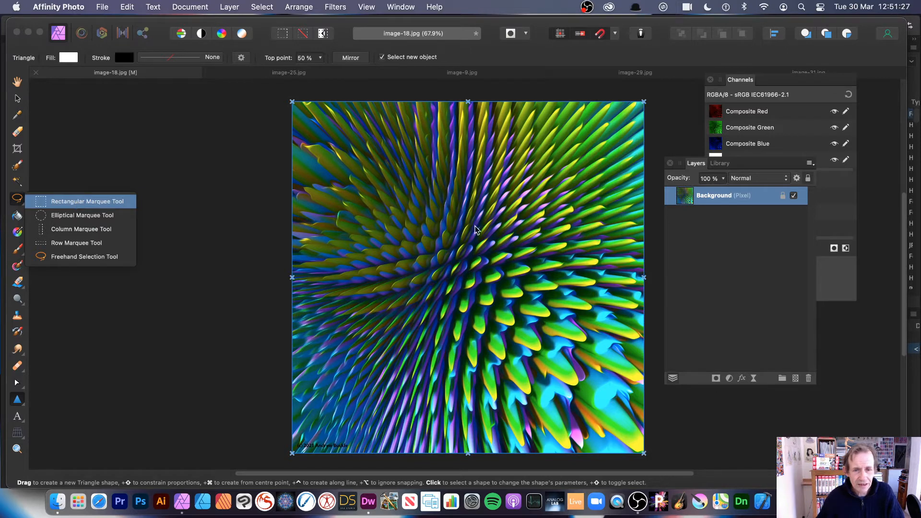
{"action": "left_click", "coordinate": [72, 201]}
{"action": "left_click_drag", "start_coordinate": [550, 368], "coordinate": [453, 168]}
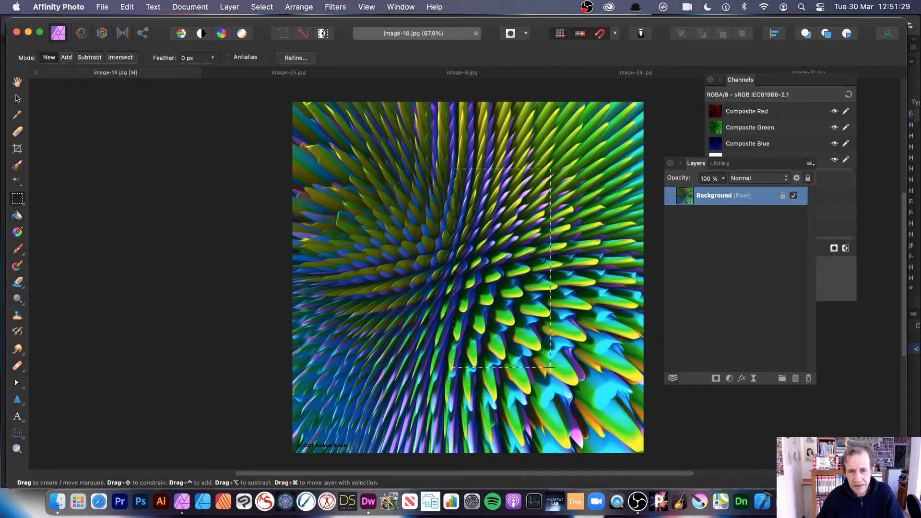
{"action": "left_click", "coordinate": [349, 7]}
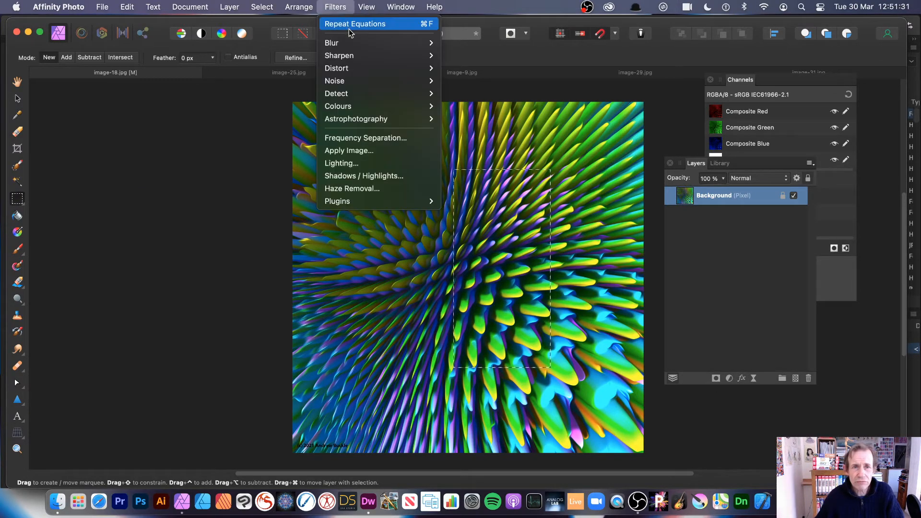
{"action": "left_click", "coordinate": [355, 23]}
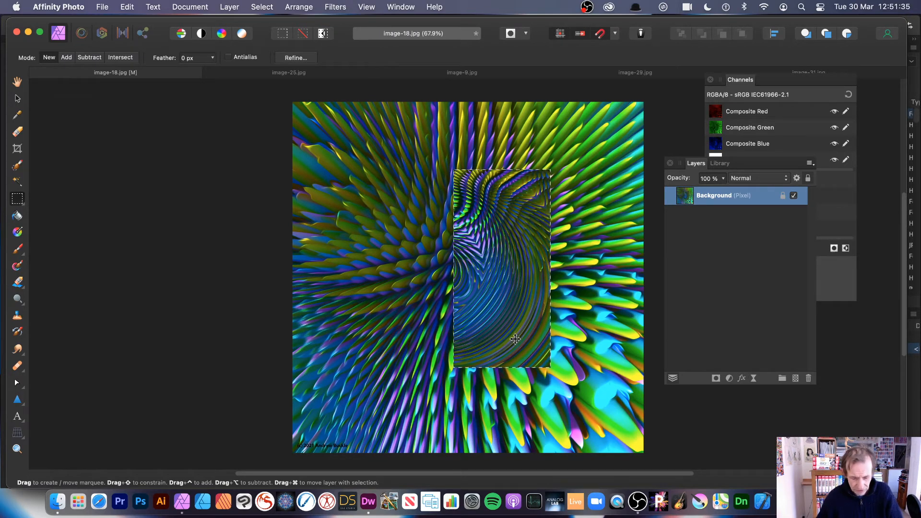
{"action": "key", "text": "super+z"}
{"action": "key", "text": "super+z"}
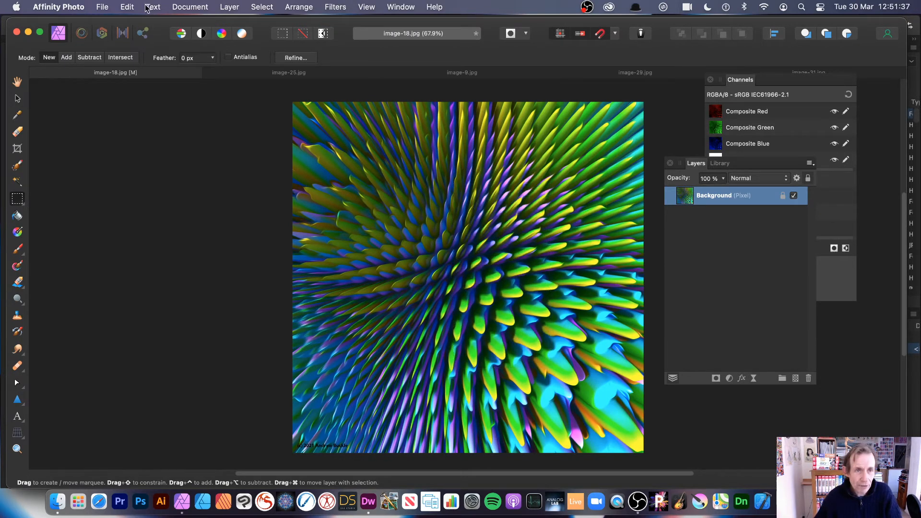
Step: Create a new pattern layer from the Background image and scale its tile down towards the lower-right corner to about 130 dpi
{"action": "left_click", "coordinate": [229, 7]}
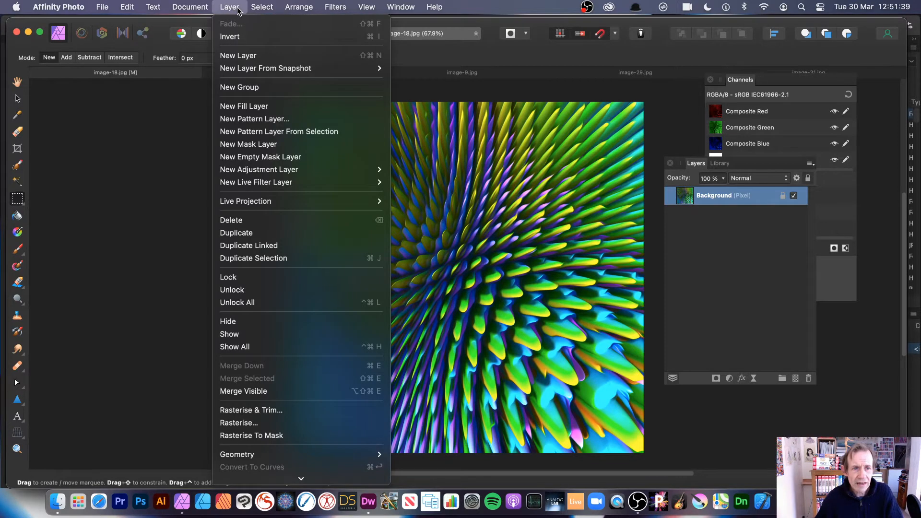
{"action": "left_click", "coordinate": [277, 133]}
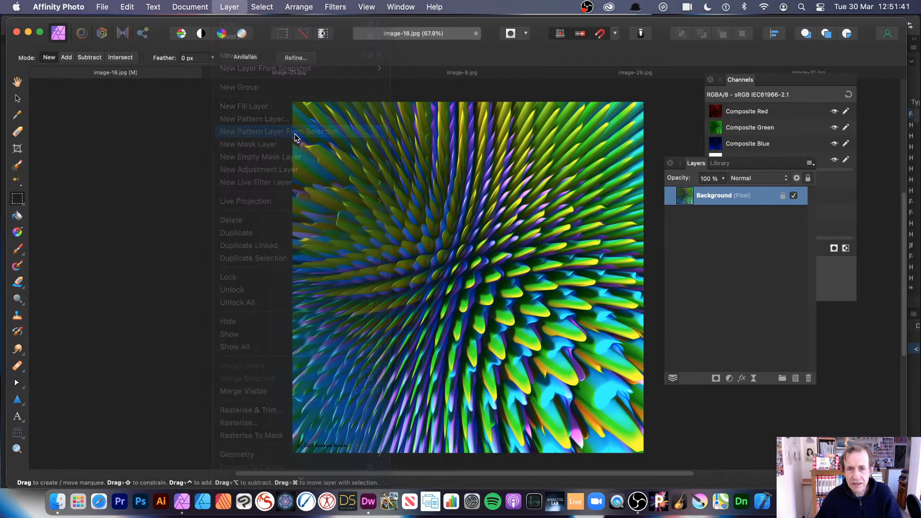
{"action": "key", "text": "v"}
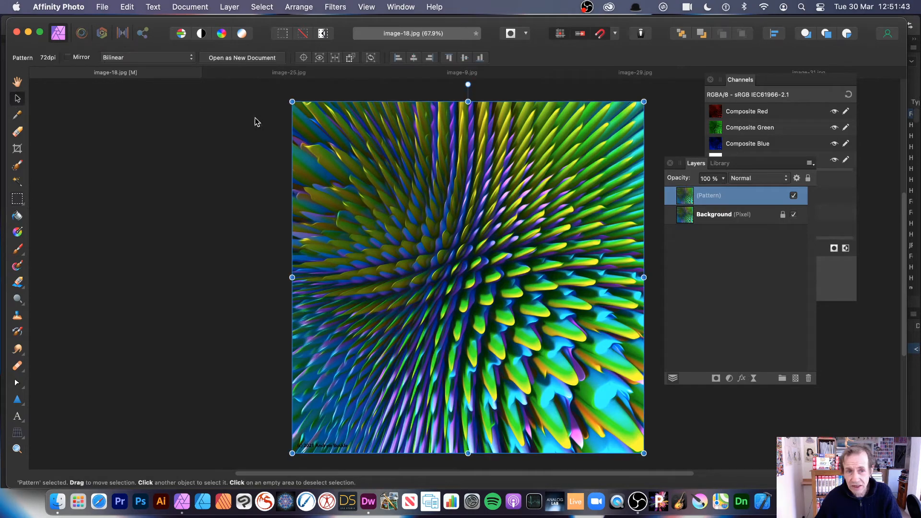
{"action": "left_click_drag", "start_coordinate": [293, 102], "coordinate": [448, 258]}
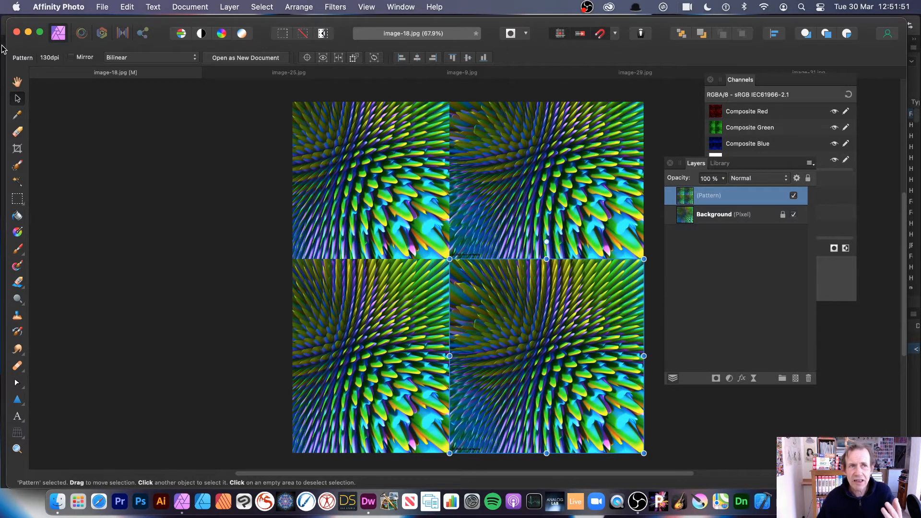
Step: Turn on mirroring for the pattern layer and shrink its tile further to about 199 dpi
{"action": "left_click", "coordinate": [71, 58]}
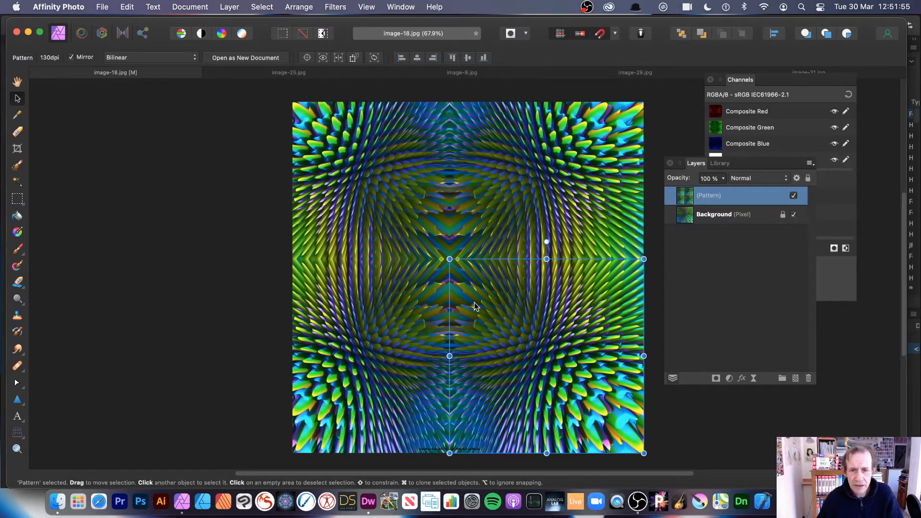
{"action": "mouse_move", "coordinate": [451, 261]}
{"action": "left_mouse_down"}
{"action": "mouse_move", "coordinate": [545, 243]}
{"action": "mouse_move", "coordinate": [368, 202]}
{"action": "mouse_move", "coordinate": [536, 332]}
{"action": "mouse_move", "coordinate": [455, 273]}
{"action": "left_mouse_up"}
{"action": "left_click_drag", "start_coordinate": [453, 275], "coordinate": [455, 277]}
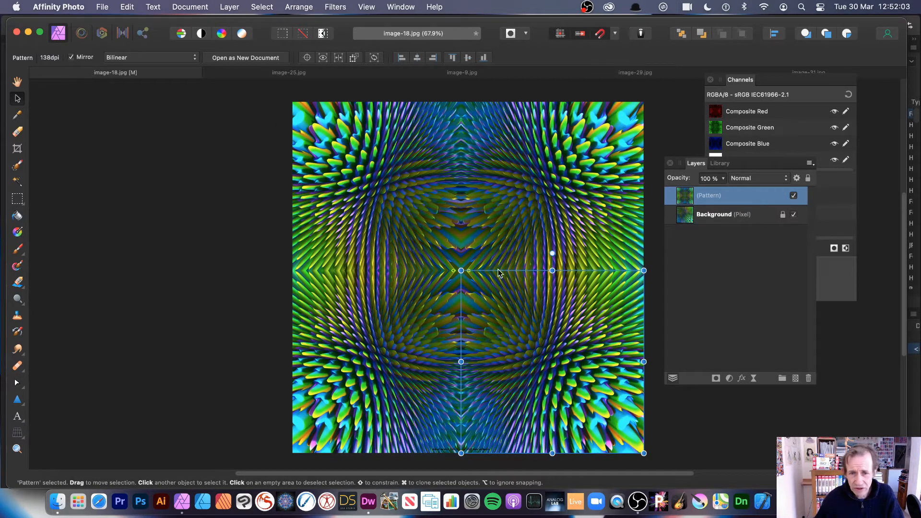
{"action": "left_click_drag", "start_coordinate": [461, 271], "coordinate": [517, 326]}
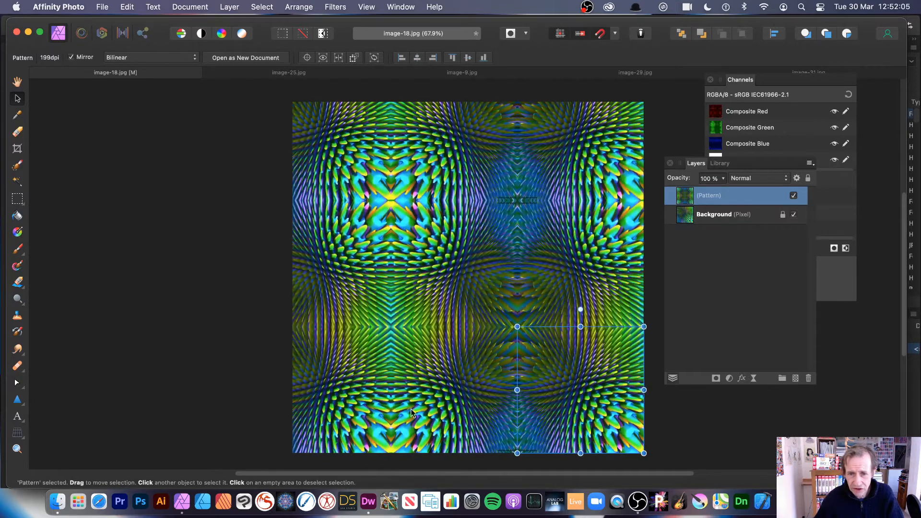
Step: Try repeating the Equations filter on the mirrored pattern layer, and undo it
{"action": "left_click", "coordinate": [341, 6]}
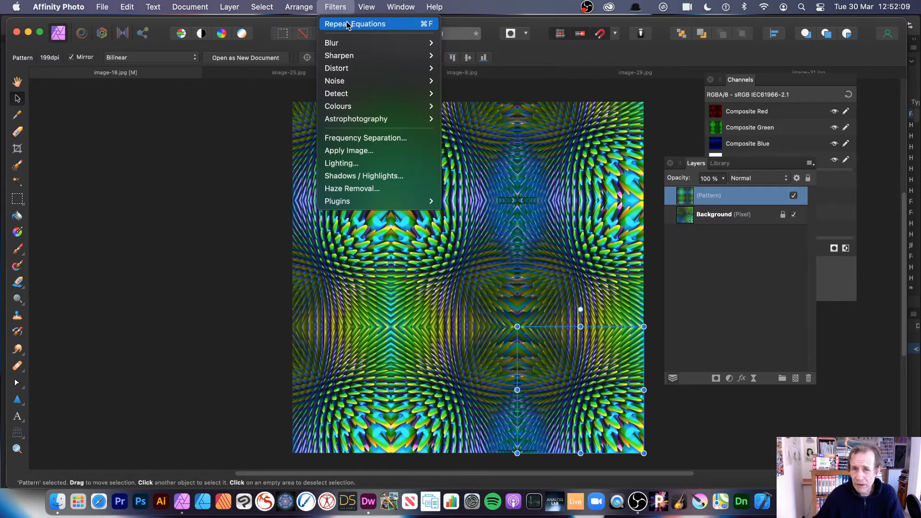
{"action": "left_click", "coordinate": [349, 24]}
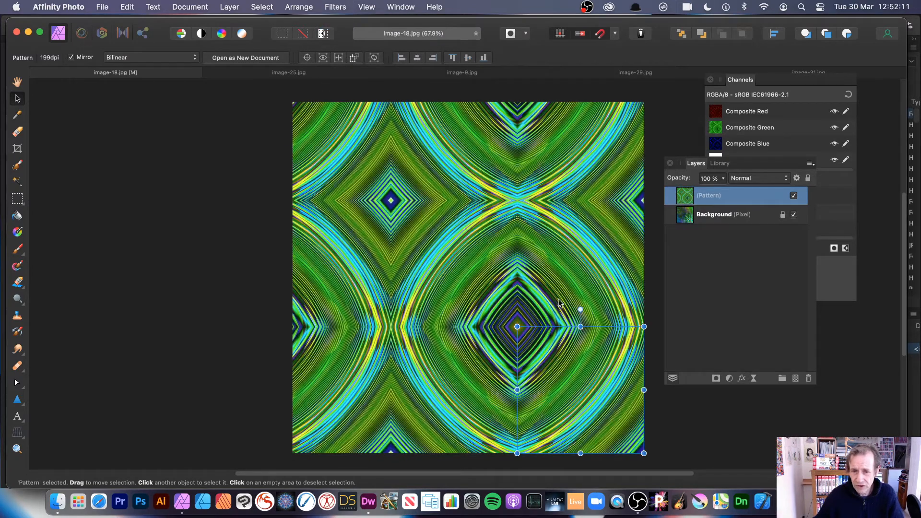
{"action": "key", "text": "super+z"}
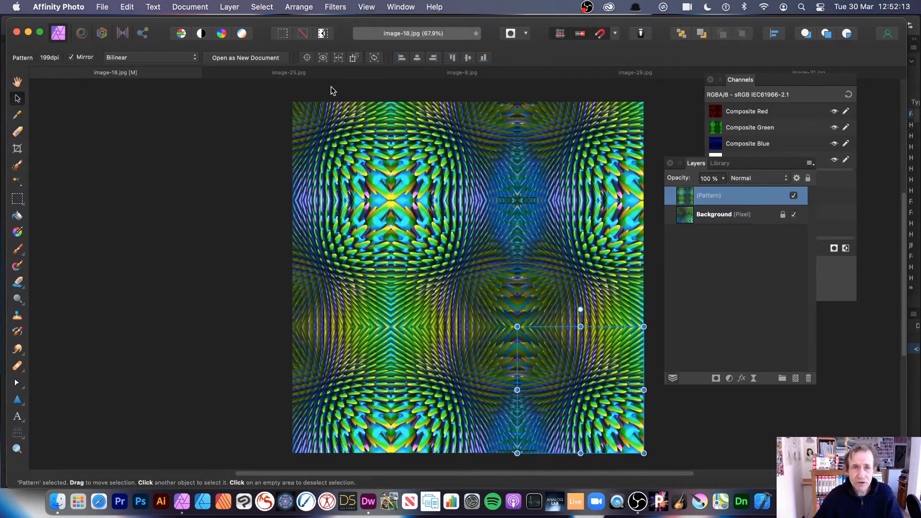
Step: Open the Equations distortion filter for the mirrored pattern layer and move its dialog clear of the layer list
{"action": "left_click", "coordinate": [340, 6]}
{"action": "mouse_move", "coordinate": [346, 71]}
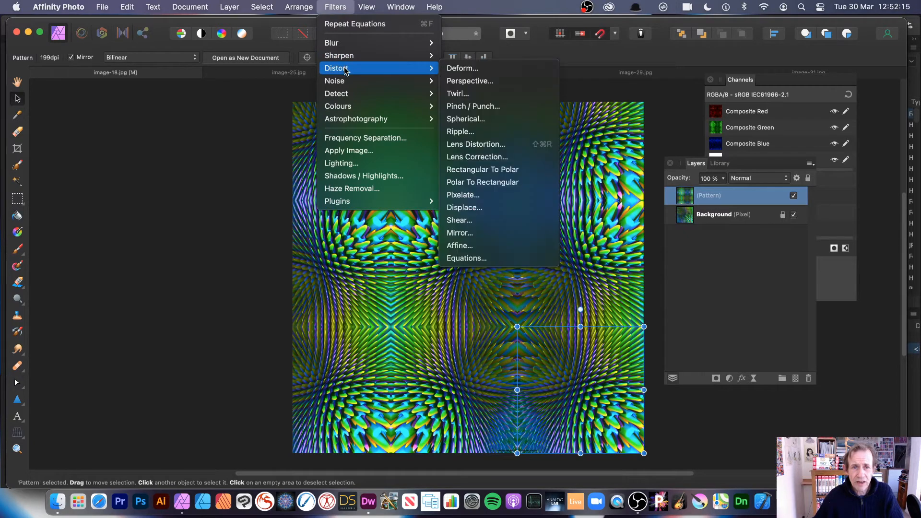
{"action": "left_click", "coordinate": [492, 258]}
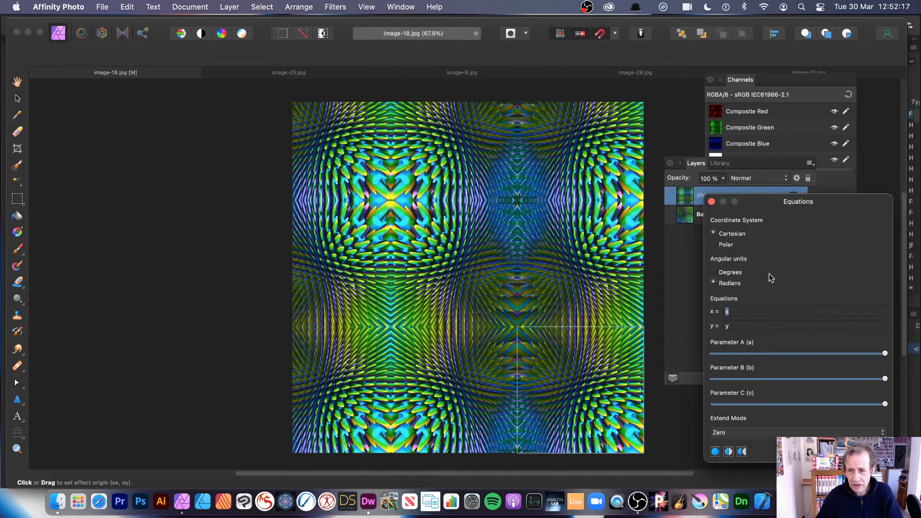
{"action": "left_click_drag", "start_coordinate": [762, 203], "coordinate": [593, 153]}
Step: Copy the x formula from ripple-crunched-effect.htm in Dreamweaver, sqrt(rx*rx + ry*ry) - sqrt((rx-w*a)*(rx-w*a) + (ry-h*b)*(ry-h*b))/c, into Affinity Photo's x equation
{"action": "key", "text": "super+Tab"}
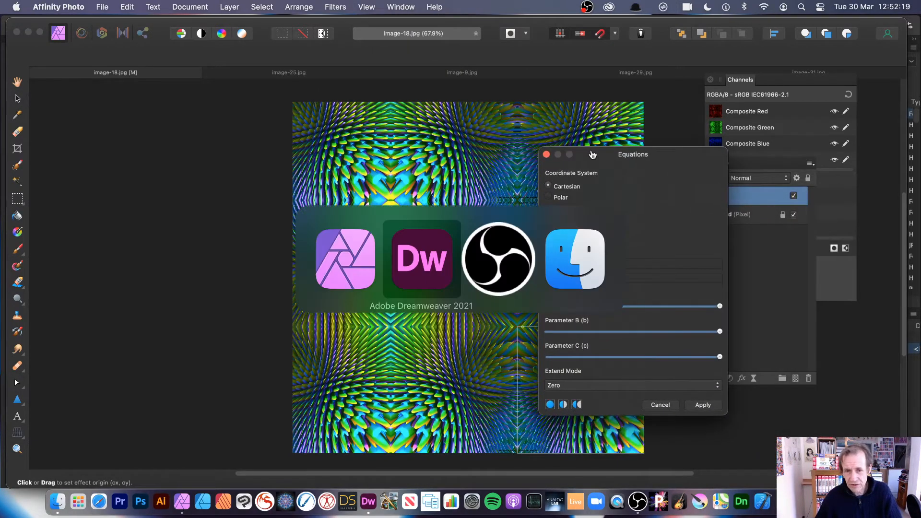
{"action": "key", "text": "super+Tab"}
{"action": "key", "text": "super+Tab"}
{"action": "key", "text": "super+Tab"}
{"action": "key", "text": "super+Tab"}
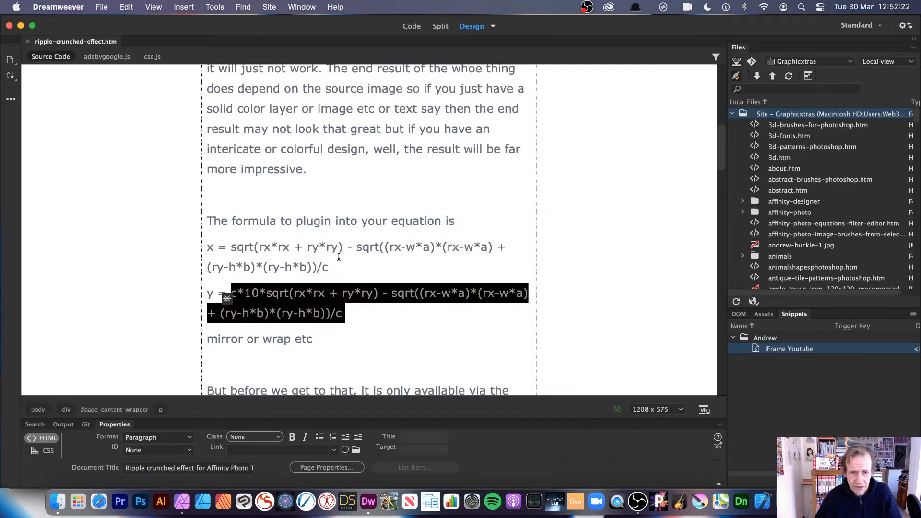
{"action": "left_click_drag", "start_coordinate": [332, 267], "coordinate": [231, 247]}
{"action": "key", "text": "super+c"}
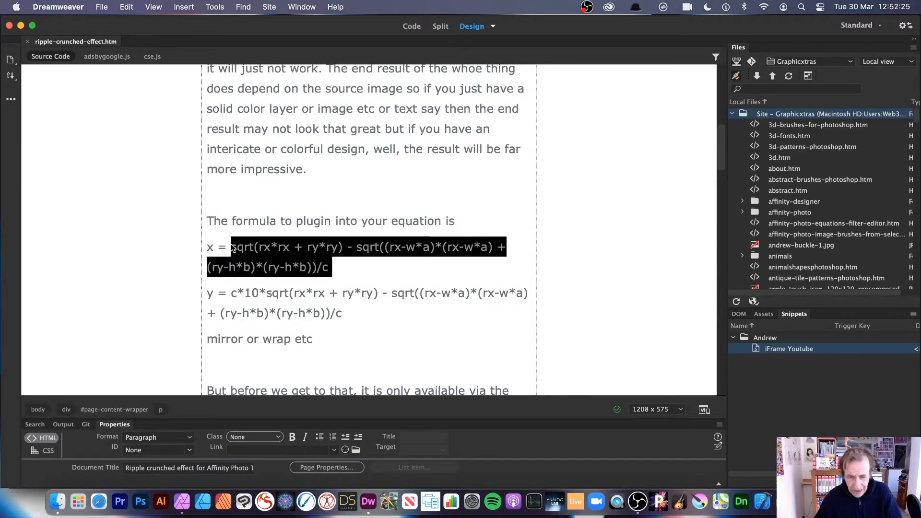
{"action": "key", "text": "super+Tab"}
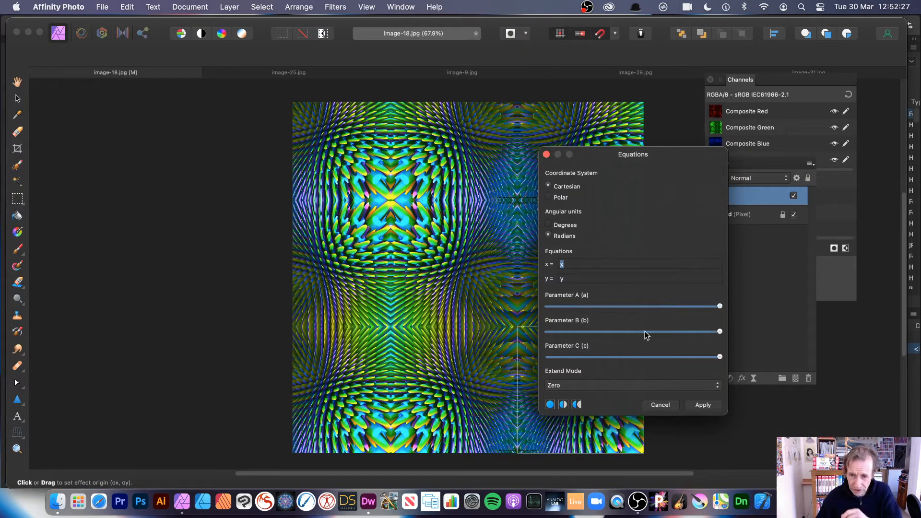
{"action": "key", "text": "super+v"}
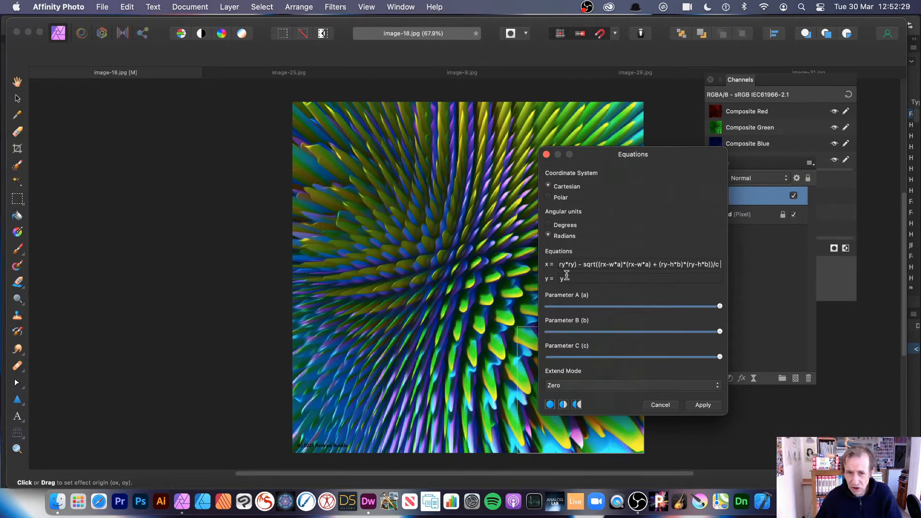
Step: Copy the y formula from the Dreamweaver page, c*10*sqrt(rx*rx + ry*ry) - sqrt((rx-w*a)*(rx-w*a) + (ry-h*b)*(ry-h*b))/c, into Affinity Photo's y equation
{"action": "key", "text": "Tab"}
{"action": "key", "text": "Return"}
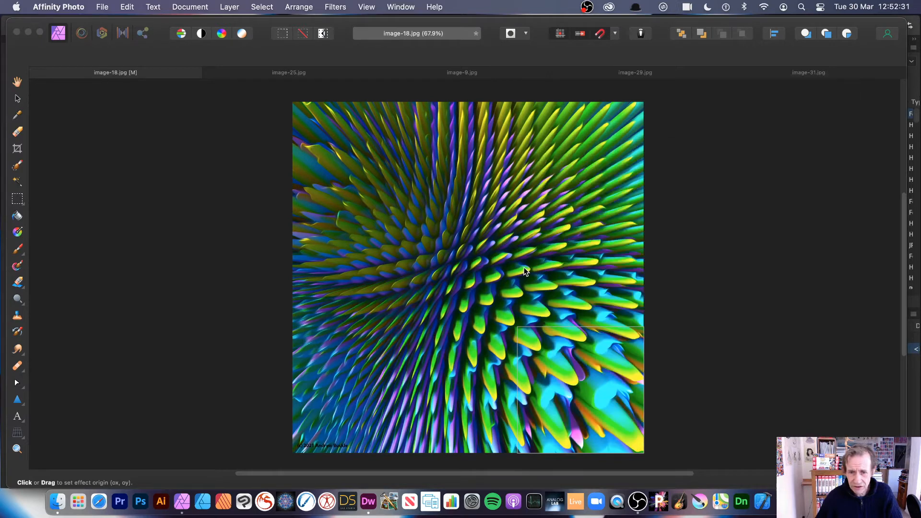
{"action": "key", "text": "super+Tab"}
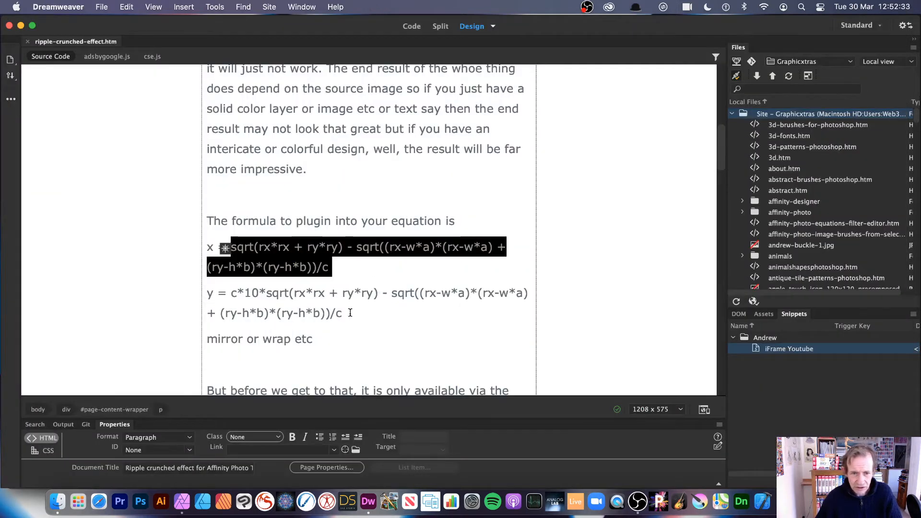
{"action": "left_click_drag", "start_coordinate": [346, 314], "coordinate": [233, 293]}
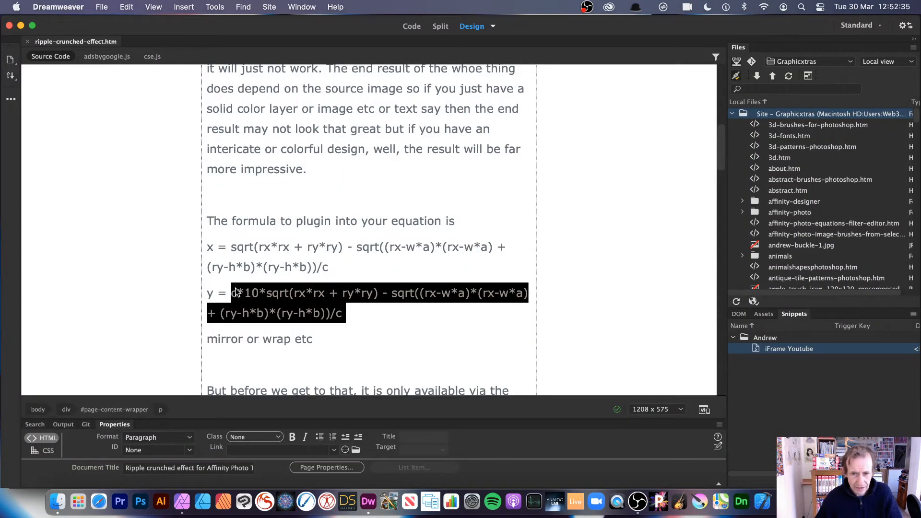
{"action": "key", "text": "super+Tab"}
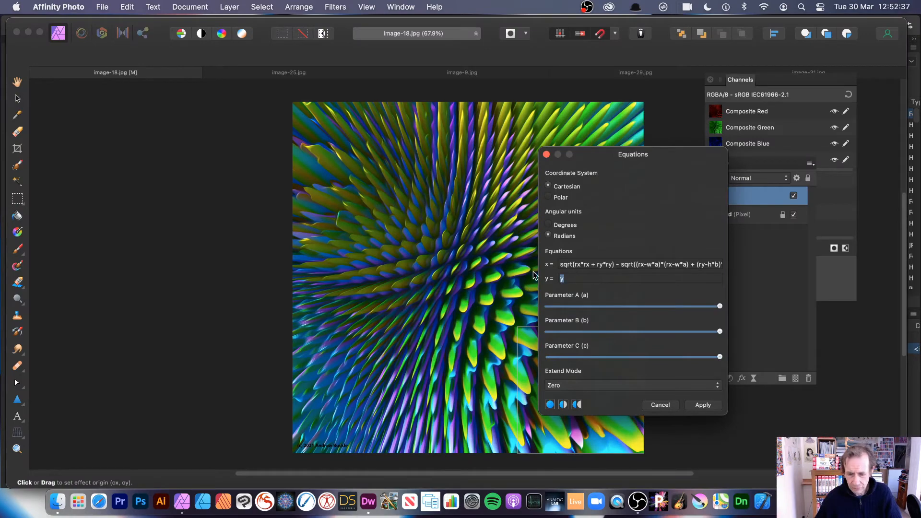
{"action": "key", "text": "super+v"}
Step: Set the Equations filter's extend mode to Mirror and move the dialog off the image centre
{"action": "left_click", "coordinate": [597, 385]}
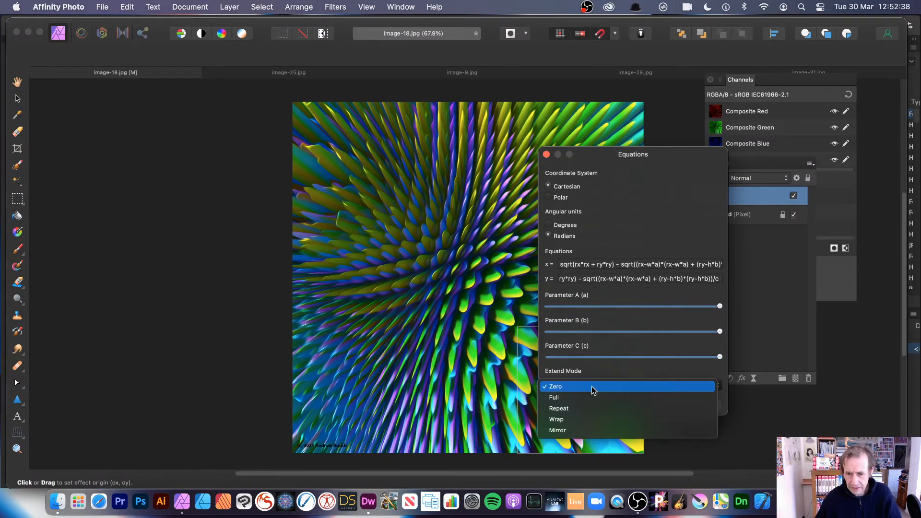
{"action": "left_click", "coordinate": [578, 431]}
{"action": "left_click_drag", "start_coordinate": [602, 155], "coordinate": [638, 120]}
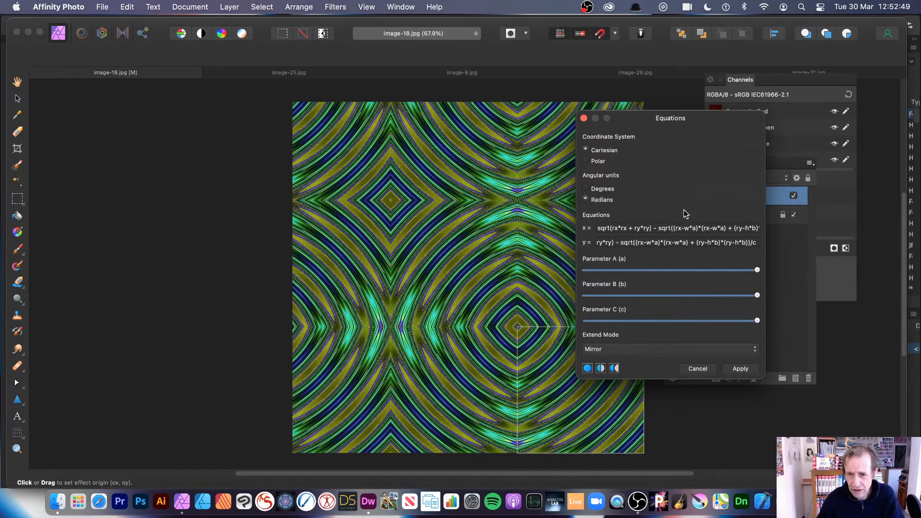
Step: Lower parameter A to about four fifths, B to about three quarters and C to just under a third of their ranges
{"action": "left_click_drag", "start_coordinate": [735, 268], "coordinate": [667, 270]}
{"action": "left_click_drag", "start_coordinate": [757, 295], "coordinate": [644, 296]}
{"action": "left_click_drag", "start_coordinate": [757, 320], "coordinate": [712, 295]}
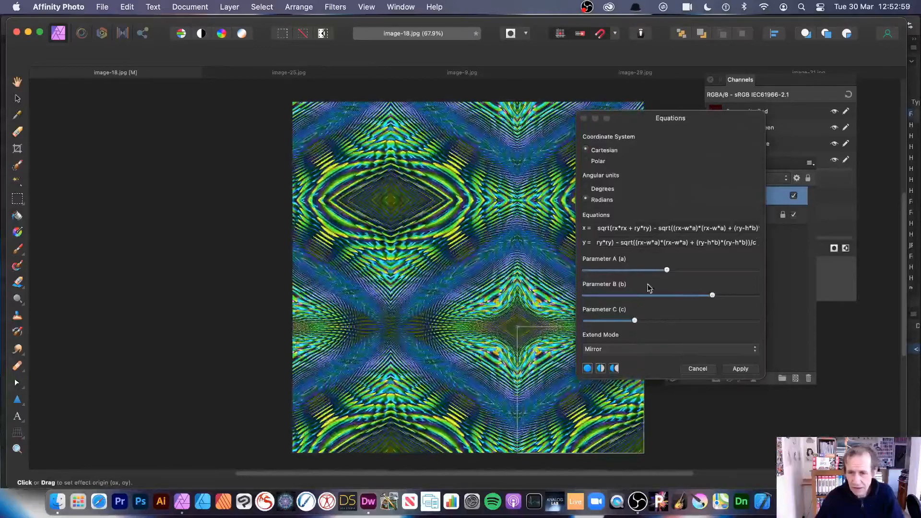
{"action": "left_click_drag", "start_coordinate": [666, 270], "coordinate": [725, 270]}
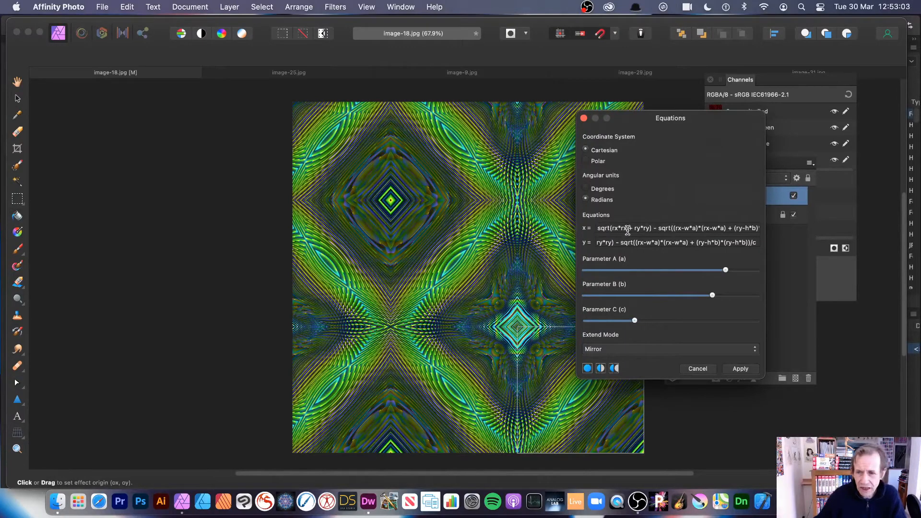
Step: Try dividing the first rx in the x equation by 2 and by 10, and remove the divisor again
{"action": "left_click", "coordinate": [613, 230]}
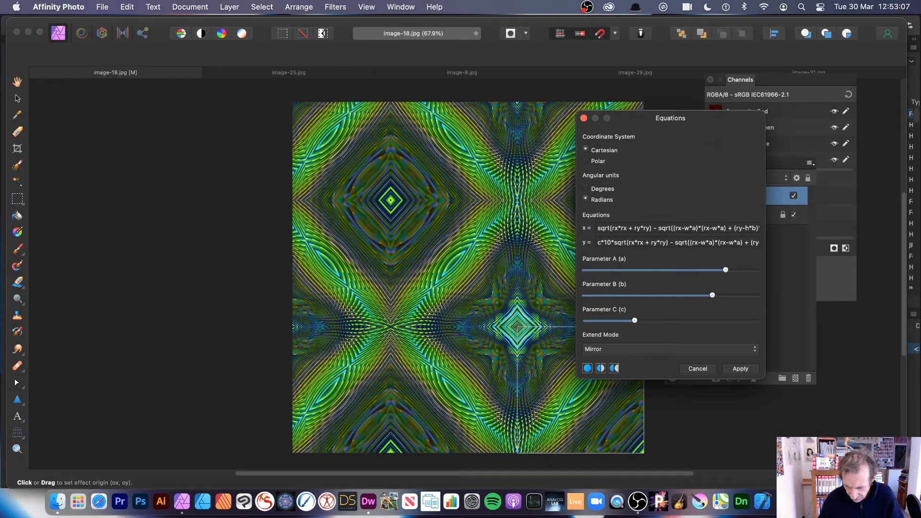
{"action": "type", "text": "/2"}
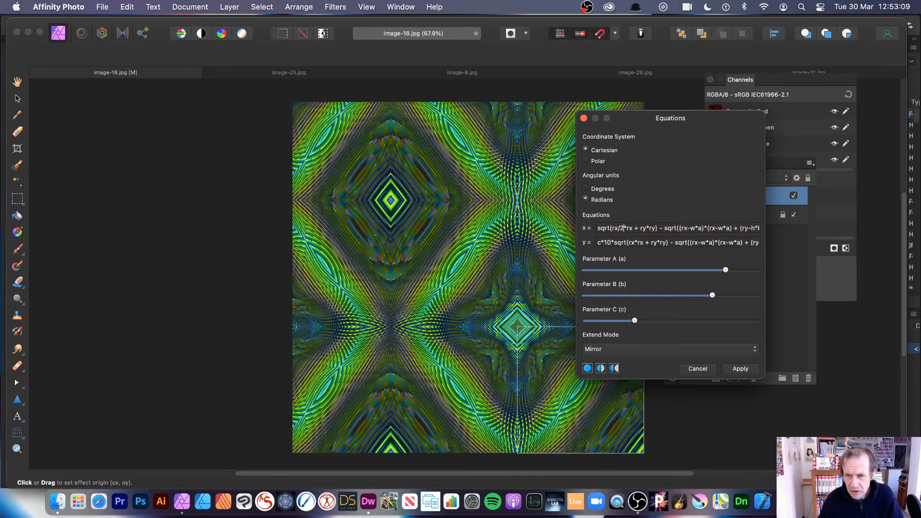
{"action": "key", "text": "BackSpace"}
{"action": "type", "text": "10"}
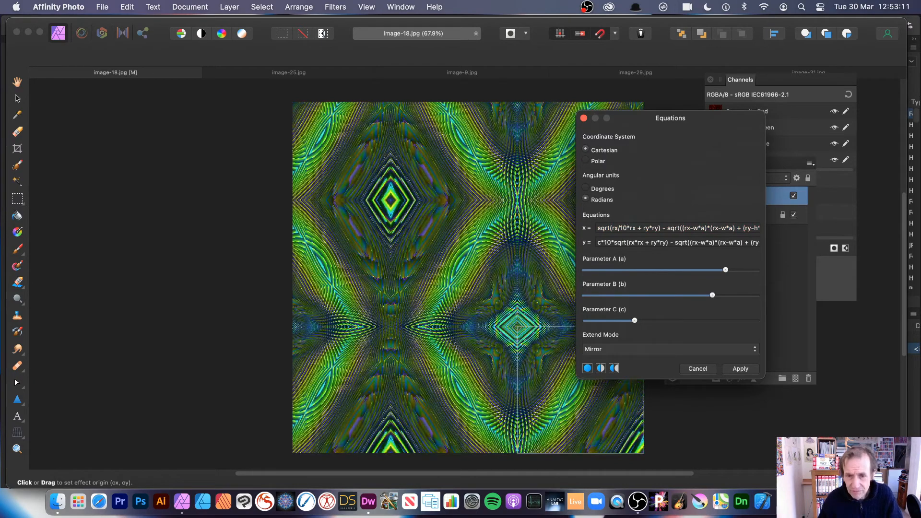
{"action": "key", "text": "BackSpace"}
{"action": "key", "text": "BackSpace"}
{"action": "key", "text": "BackSpace"}
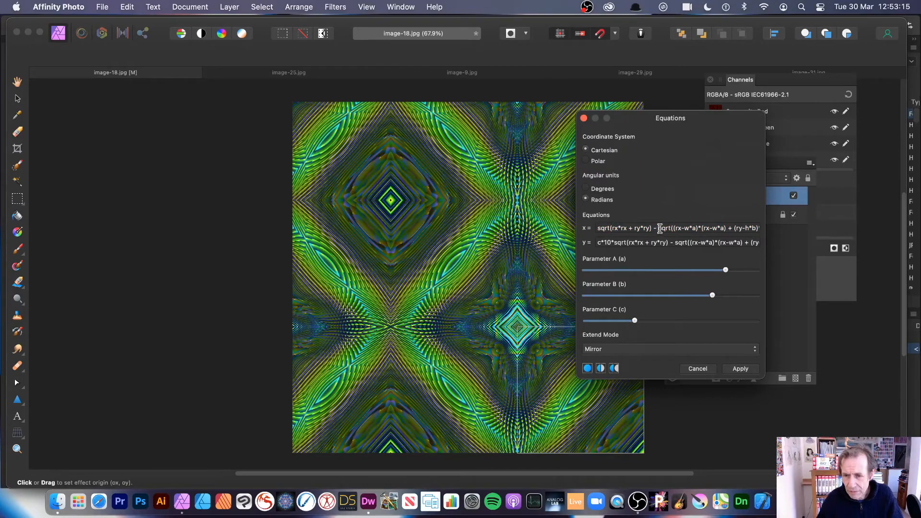
Step: Try multiplying the second sqrt term of the x equation by 3, and remove the multiplier again
{"action": "type", "text": "3*"}
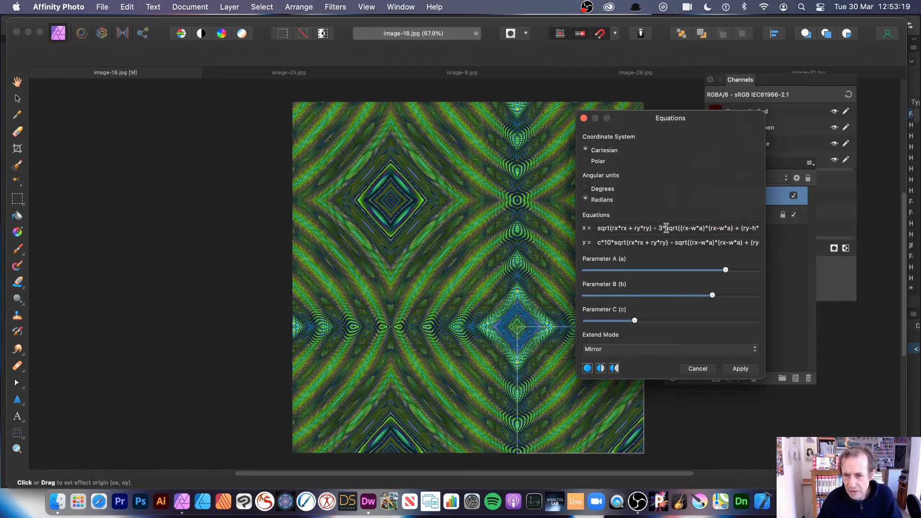
{"action": "key", "text": "BackSpace"}
{"action": "key", "text": "BackSpace"}
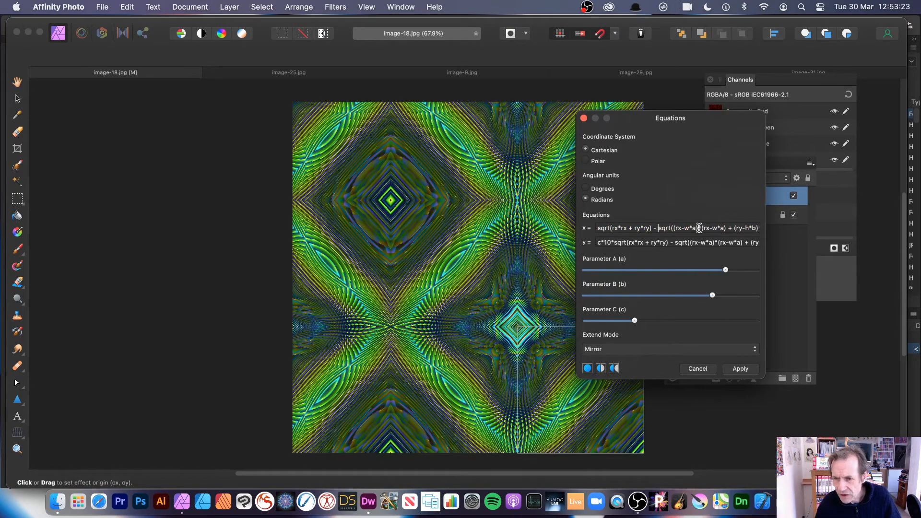
Step: Add /4 after the (rx-w*a)*(rx-w*a) term in the x equation
{"action": "left_click", "coordinate": [728, 228]}
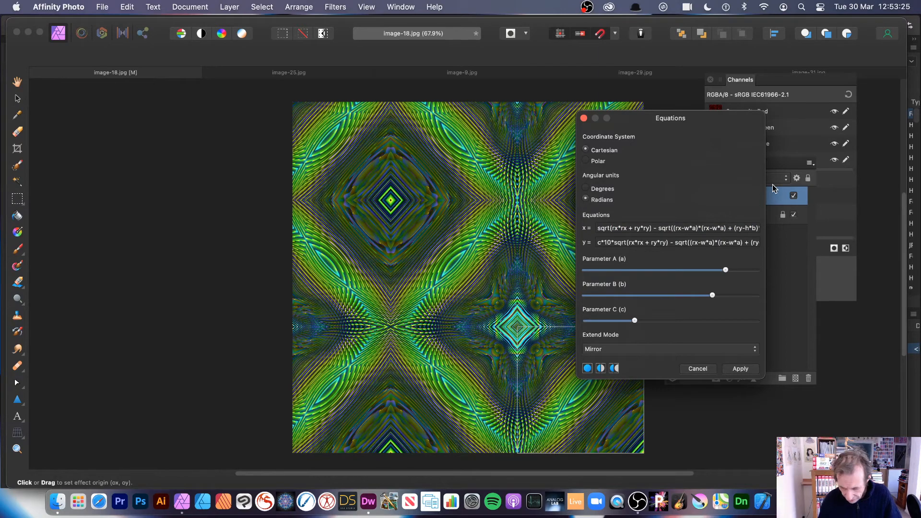
{"action": "type", "text": "/4"}
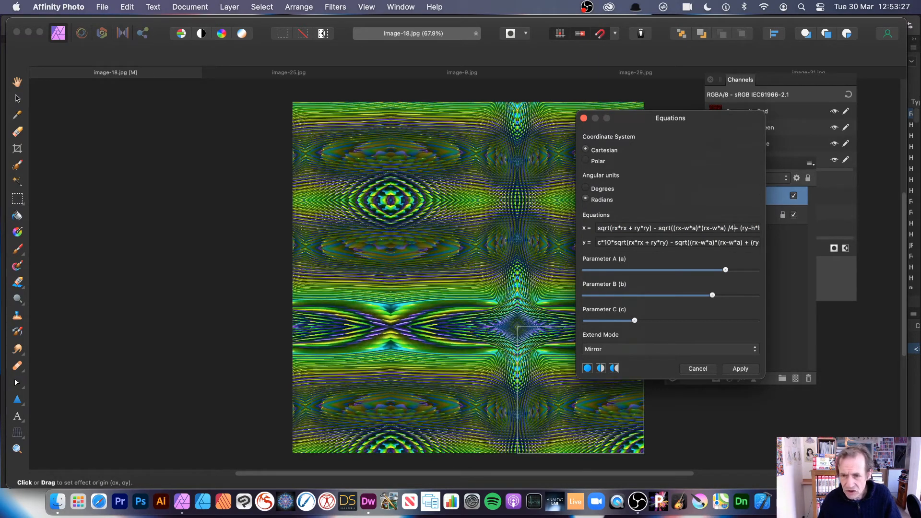
{"action": "key", "text": "Tab"}
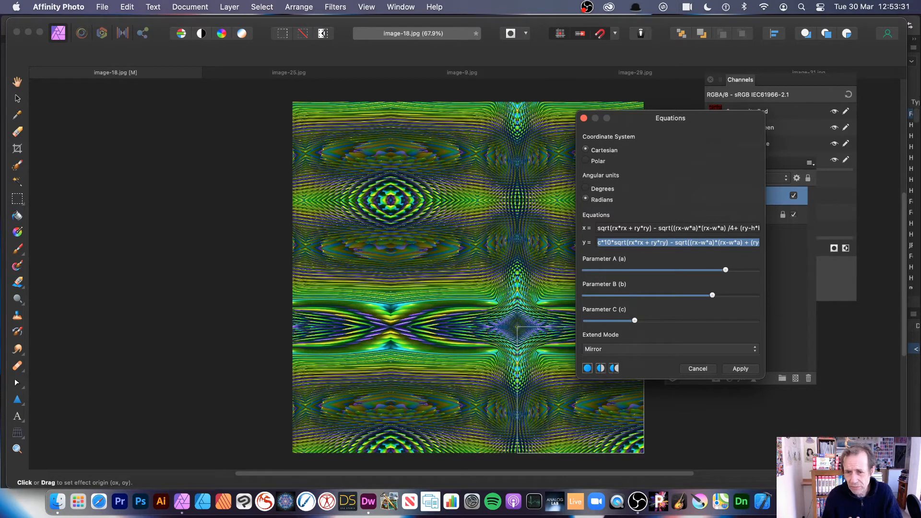
Step: Wrap the first ry of the x equation in a sine so its first term reads sqrt(rx*rx + sin(ry)*ry)
{"action": "left_click", "coordinate": [651, 228]}
{"action": "left_click", "coordinate": [635, 229]}
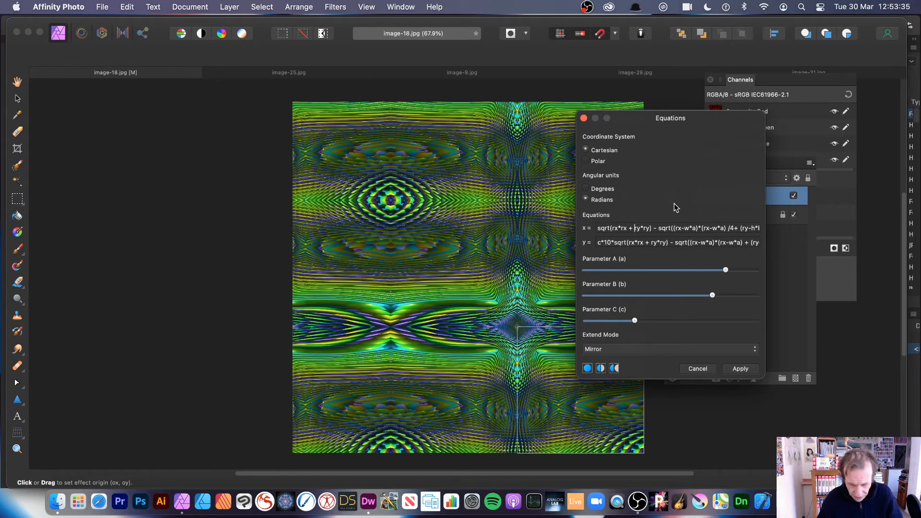
{"action": "type", "text": "sin"}
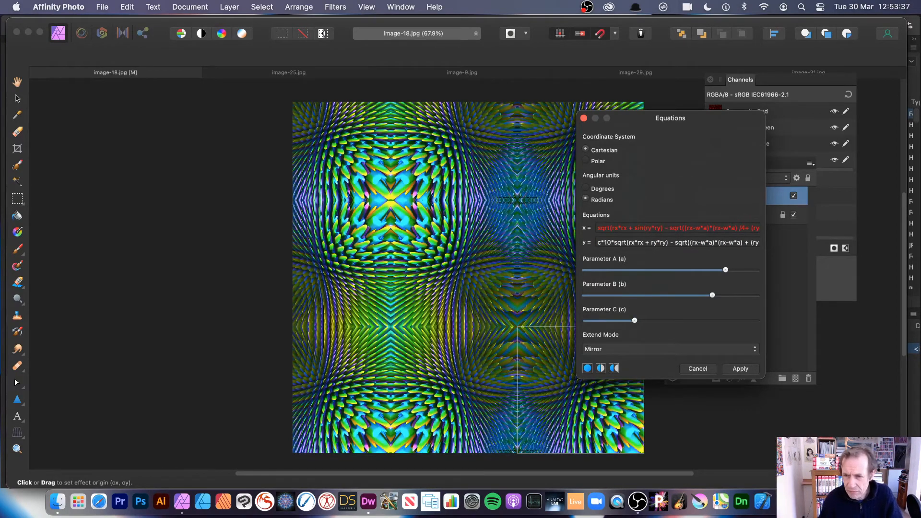
{"action": "type", "text": "("}
{"action": "key", "text": "Right"}
{"action": "key", "text": "Right"}
{"action": "type", "text": ")"}
{"action": "key", "text": "Tab"}
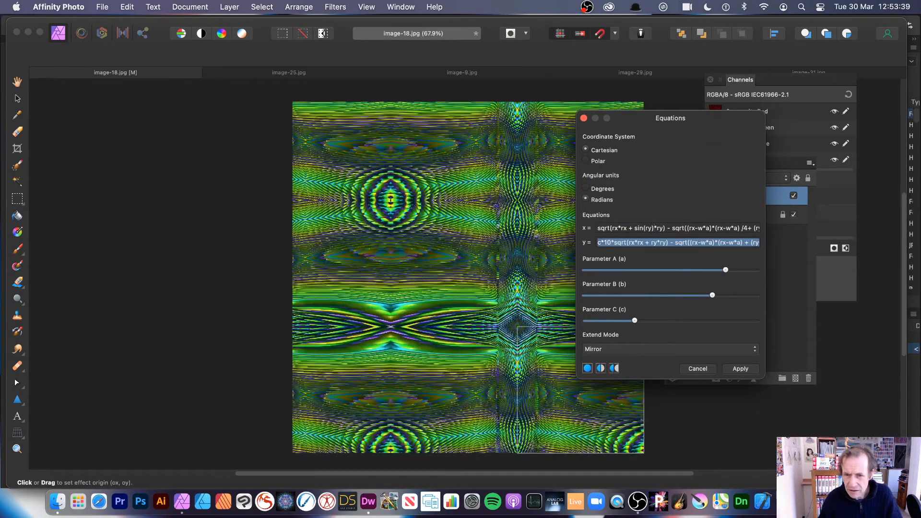